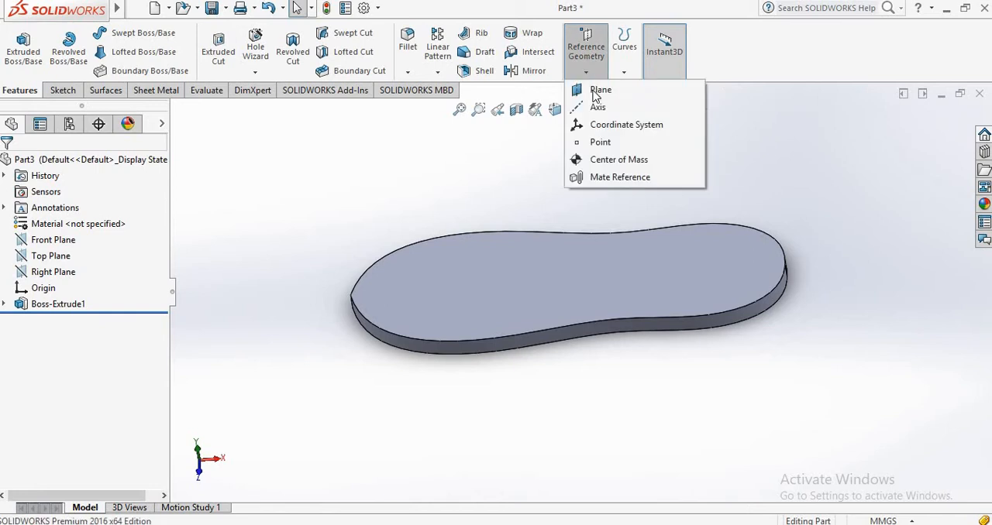
Create a reference plane offset 80 mm above the top face of the extruded shoe sole.
left_click(595, 92)
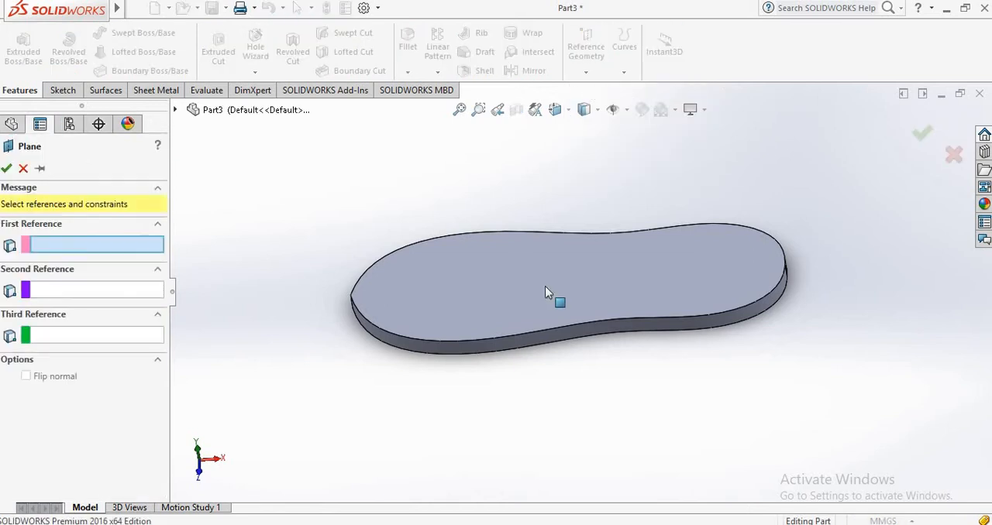
left_click(497, 261)
middle_click_drag(276, 354, 435, 187)
scroll(435, 190, "up", 1)
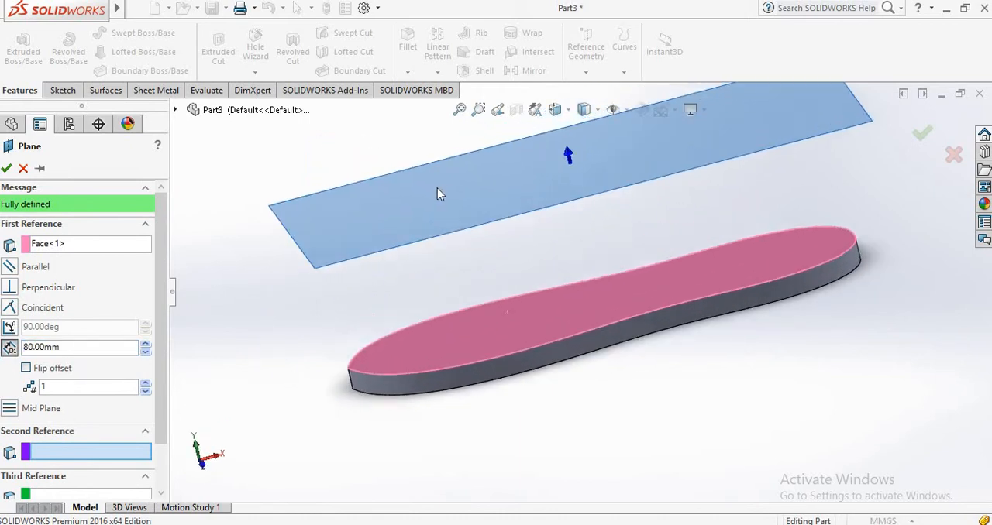
scroll(473, 188, "down", 3)
scroll(604, 203, "up", 2)
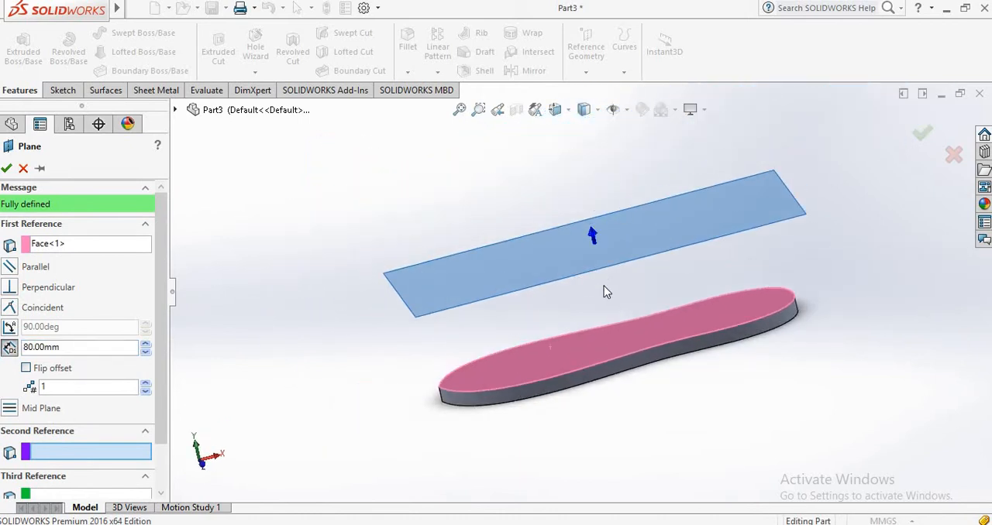
middle_click_drag(586, 339, 538, 350)
middle_click_drag(577, 258, 566, 264)
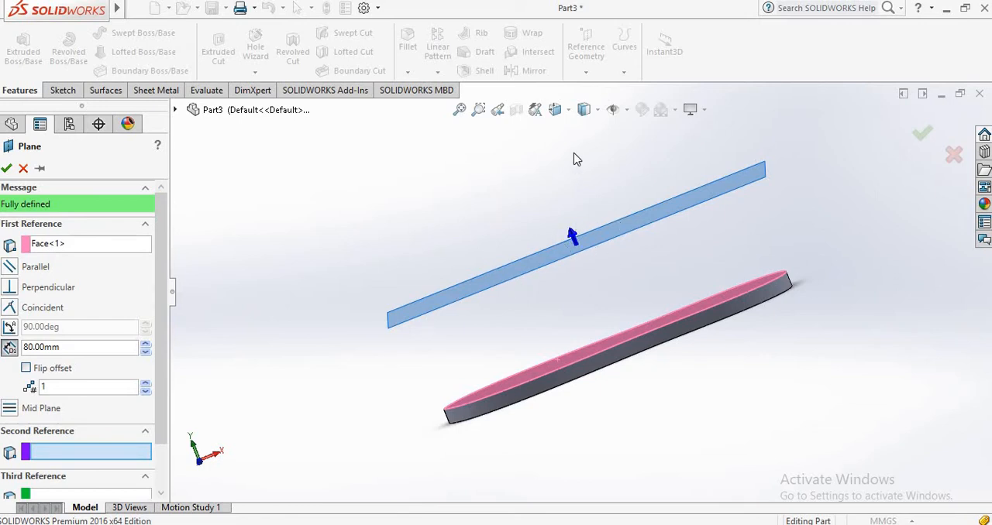
scroll(573, 166, "down", 1)
scroll(572, 170, "up", 2)
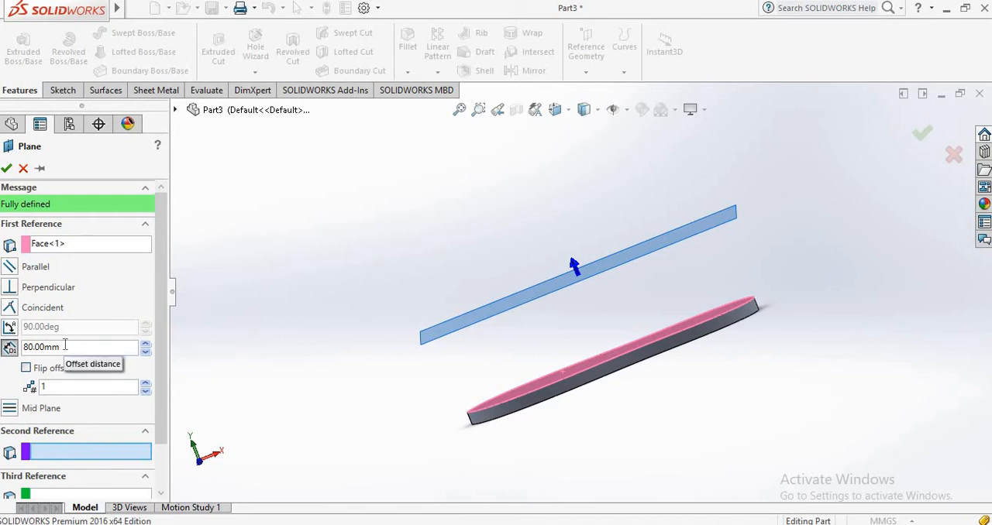
left_click(9, 168)
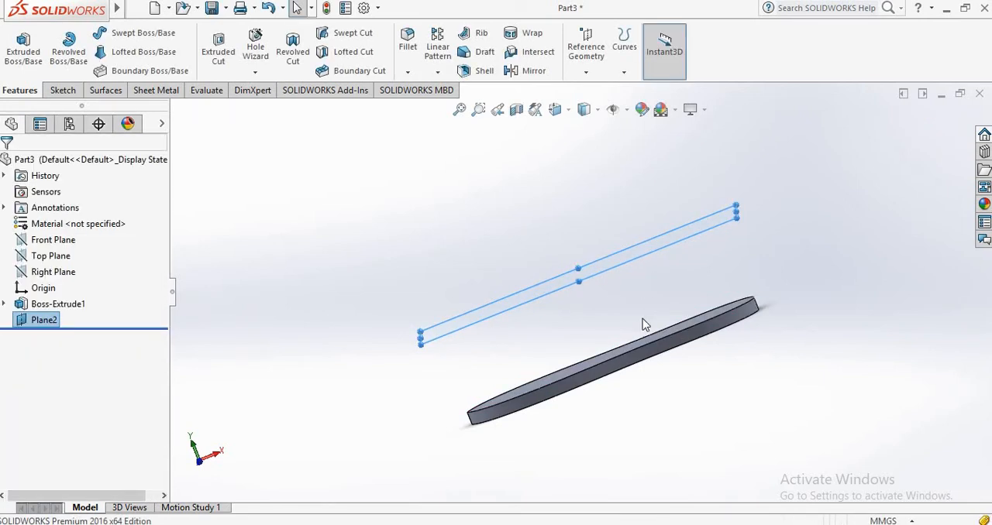
Start a sketch on the new offset plane and view it straight on.
middle_click_drag(612, 235, 636, 258)
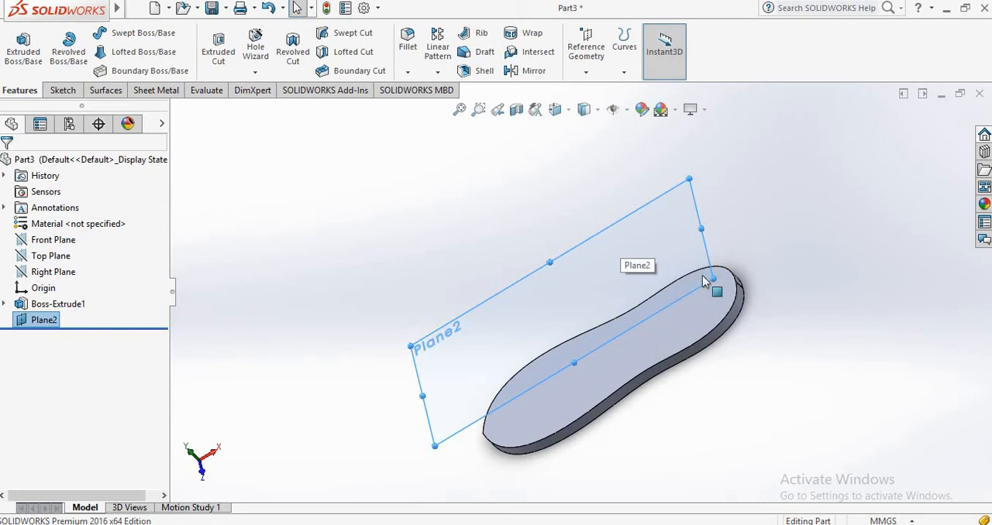
left_click(63, 91)
left_click(16, 45)
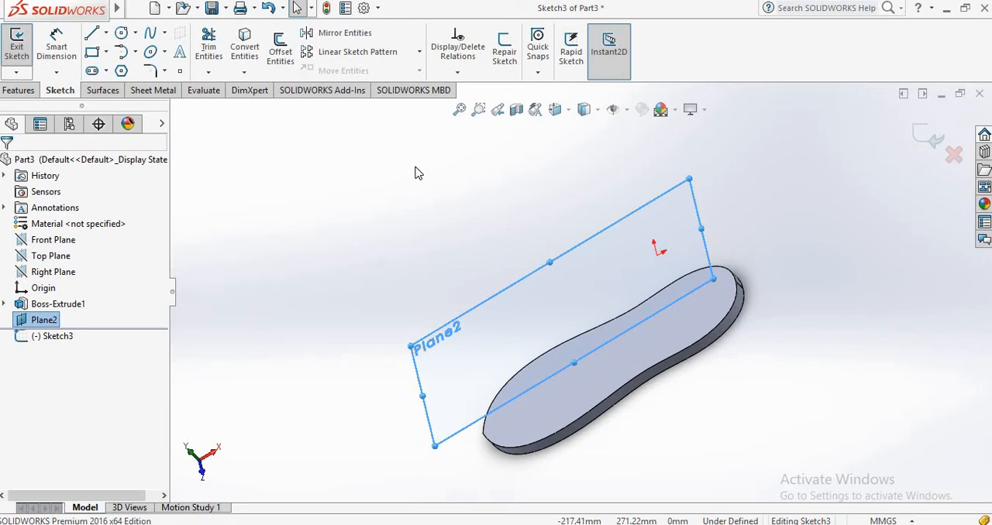
key("ctrl+8")
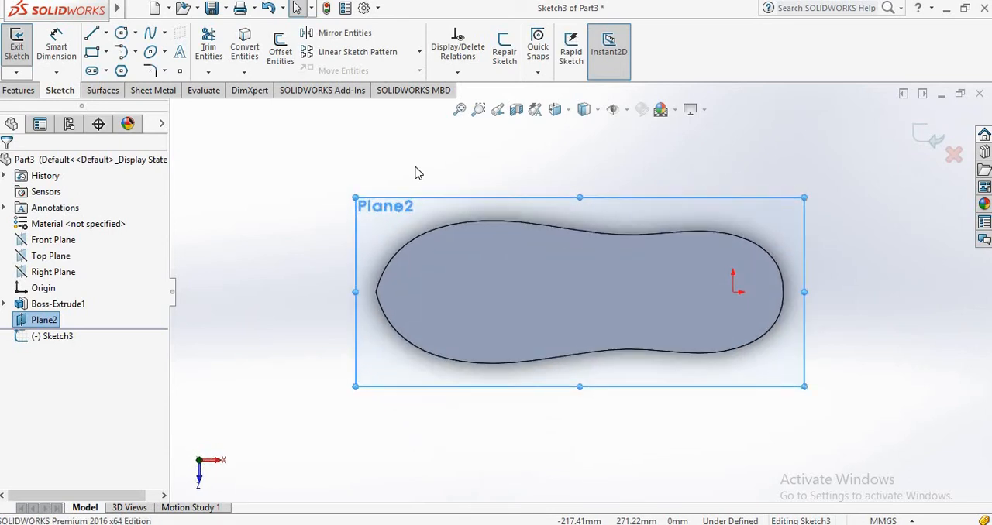
scroll(769, 292, "down", 3)
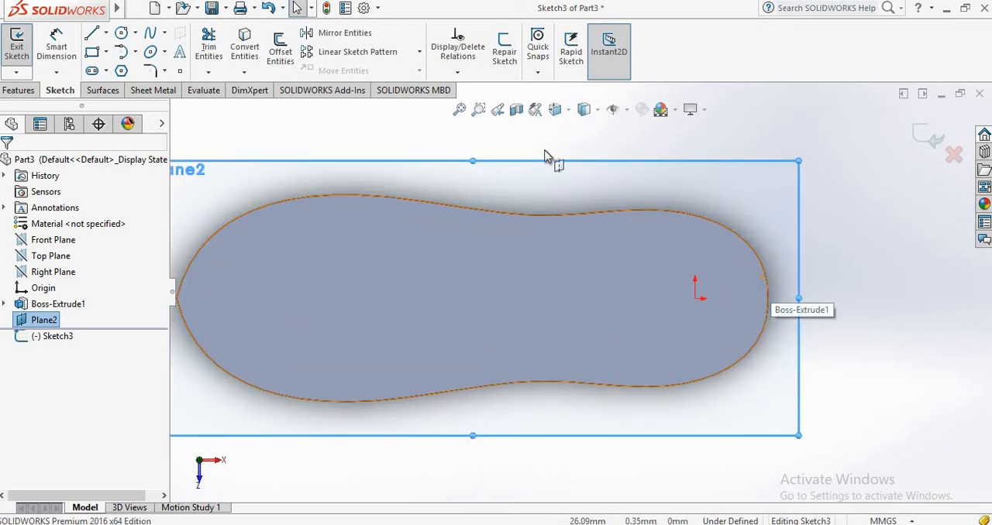
Sketch a horizontal centerline about 59 mm long from the origin towards the pointed toe end of the sole.
left_click(106, 32)
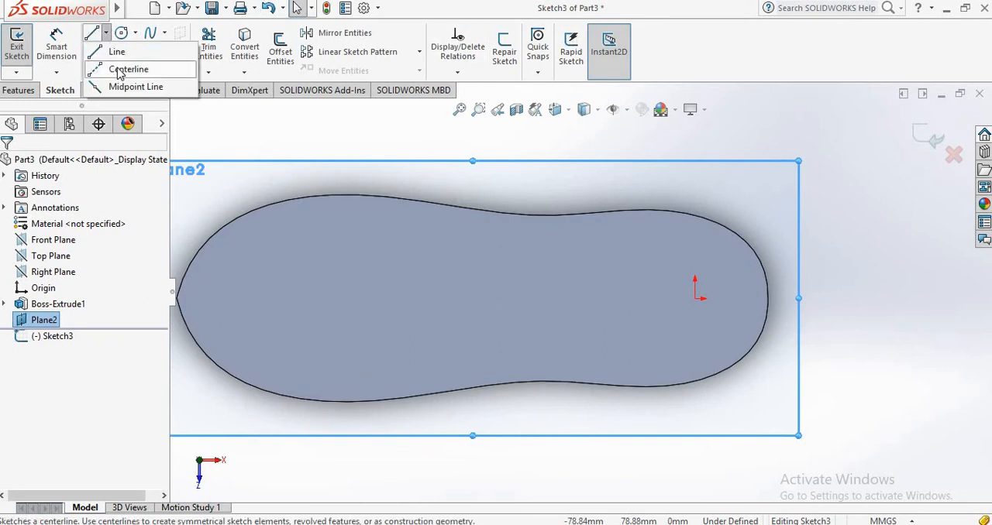
left_click(118, 70)
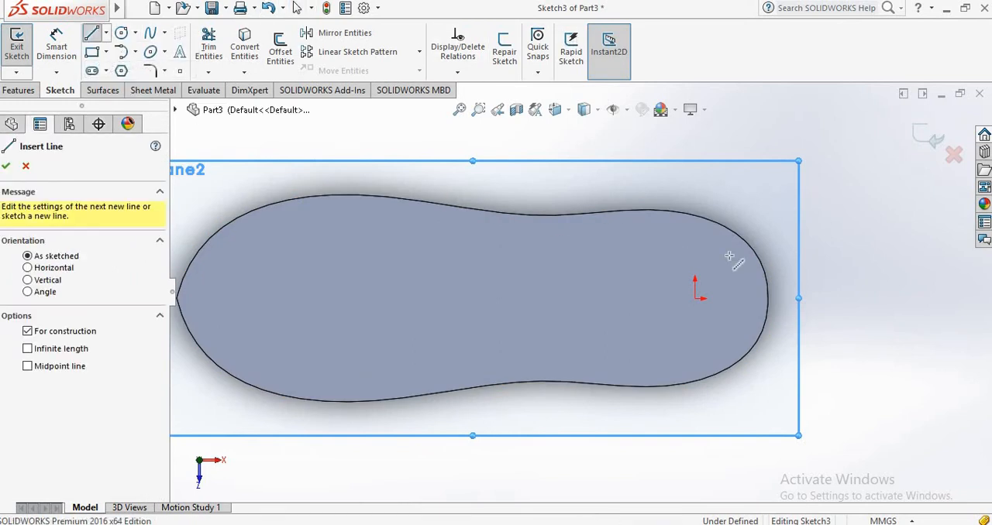
left_click(695, 298)
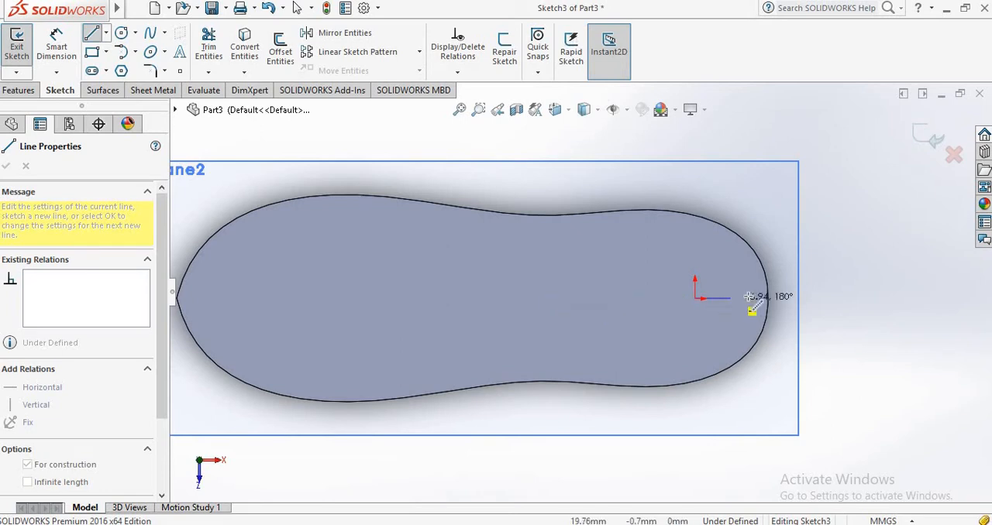
left_click(573, 299)
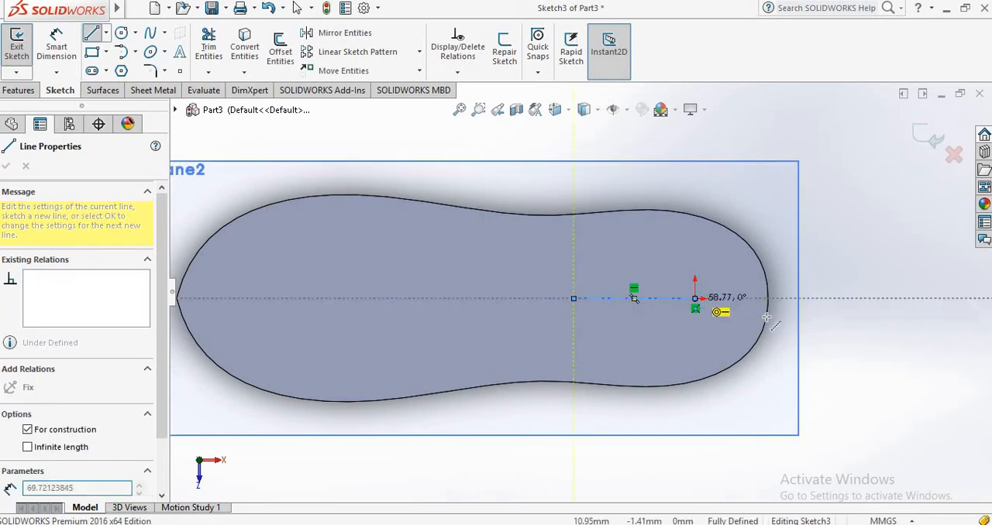
right_click(574, 299)
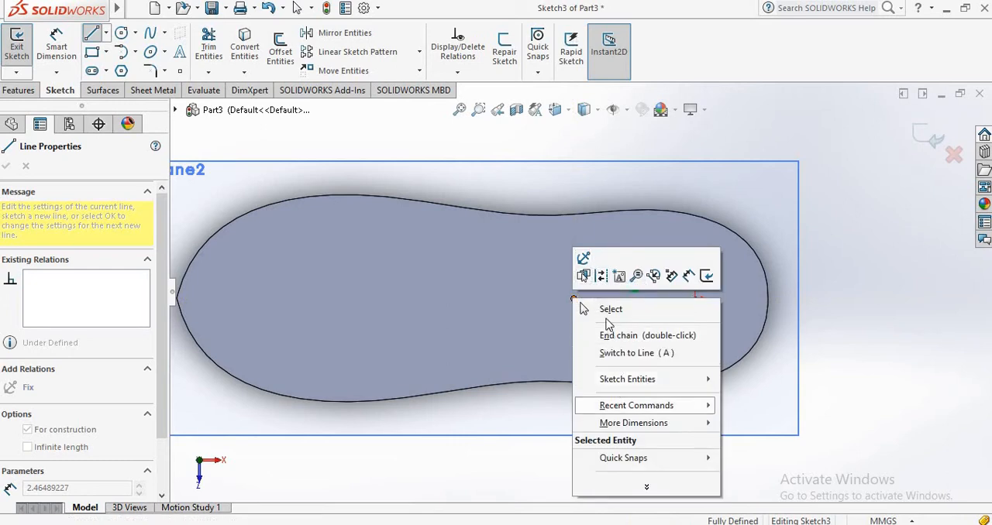
left_click(610, 310)
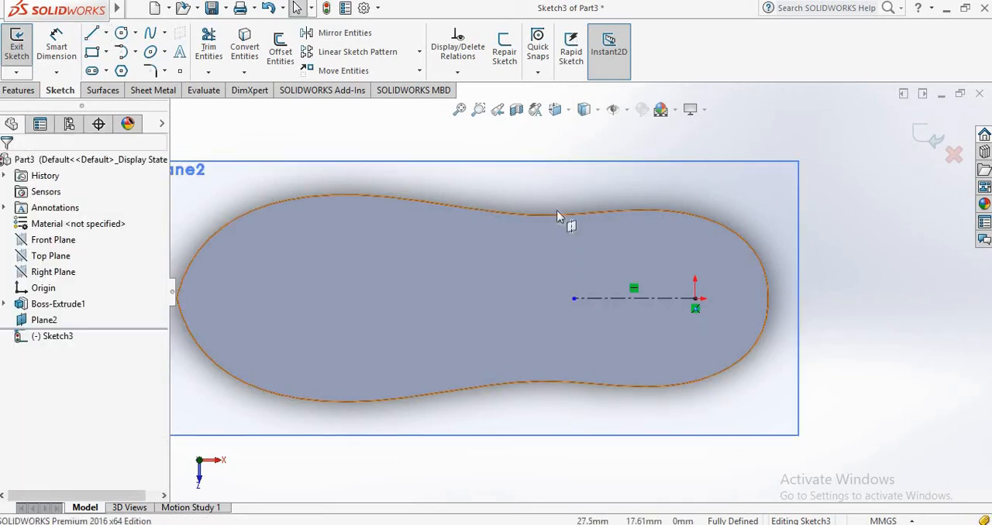
Sketch a horizontal centerline about 24 mm long from the origin towards the rounded heel end.
left_click(106, 32)
left_click(129, 70)
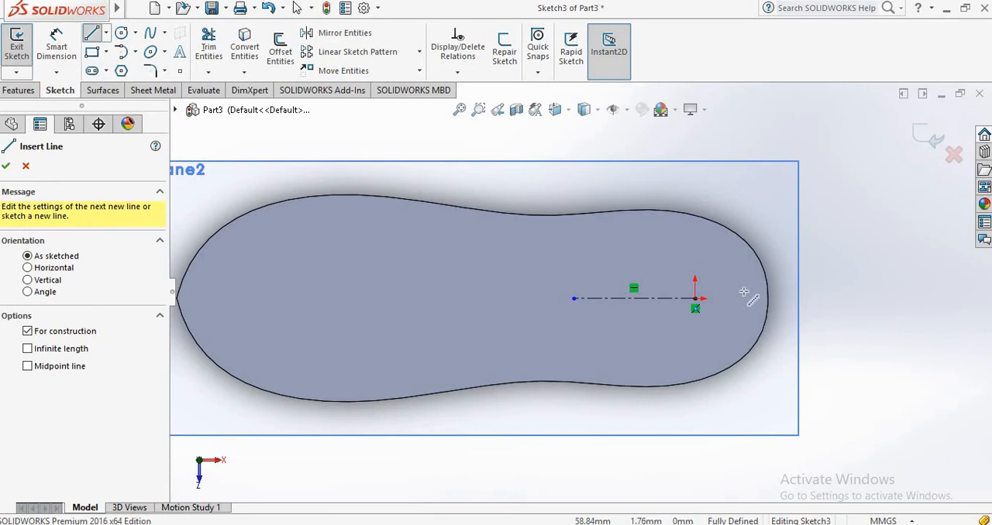
left_click(695, 299)
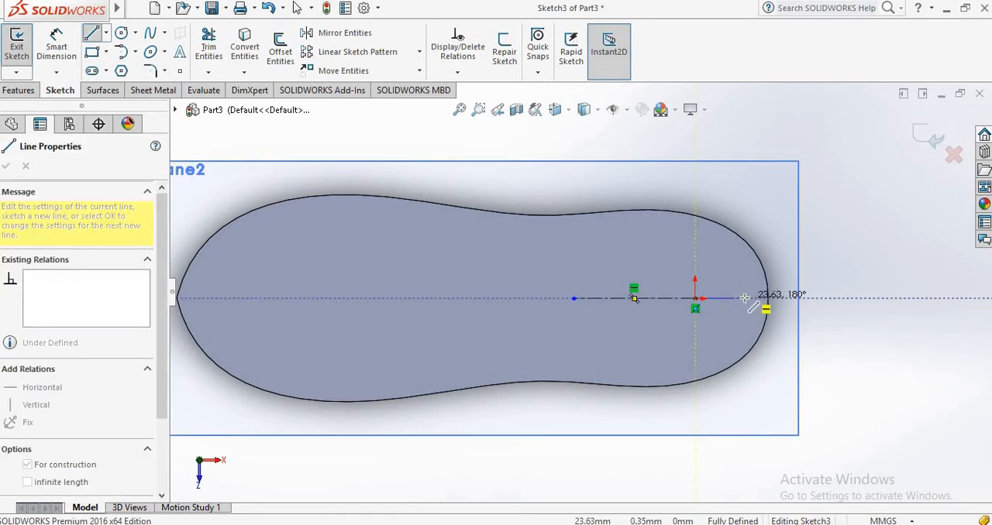
left_click(744, 299)
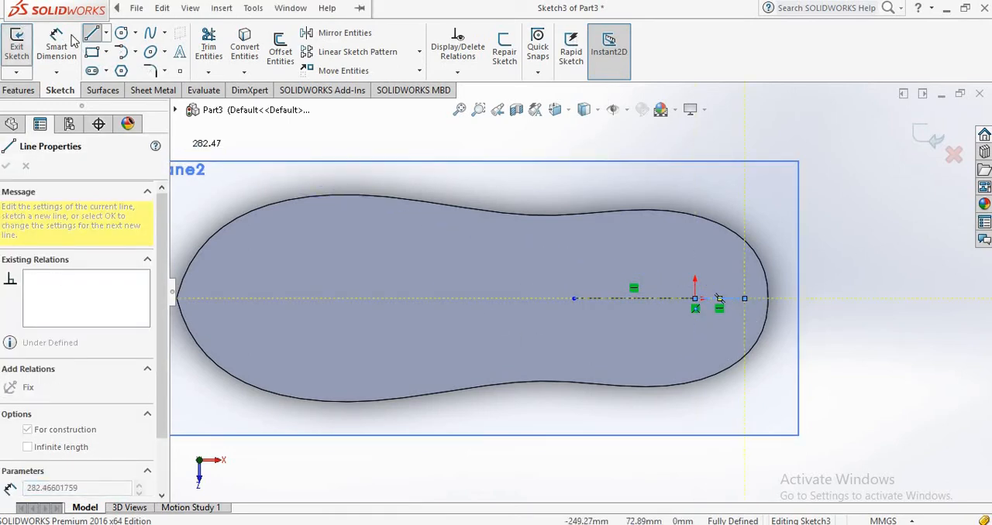
right_click(767, 308)
left_click(781, 312)
left_click(222, 9)
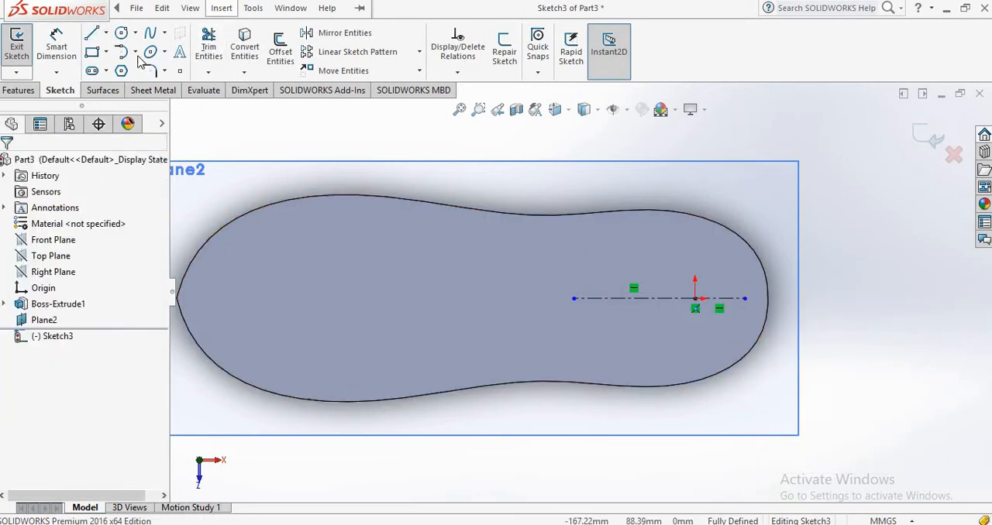
Sketch a vertical centerline about 60 mm long passing through the origin.
left_click(106, 32)
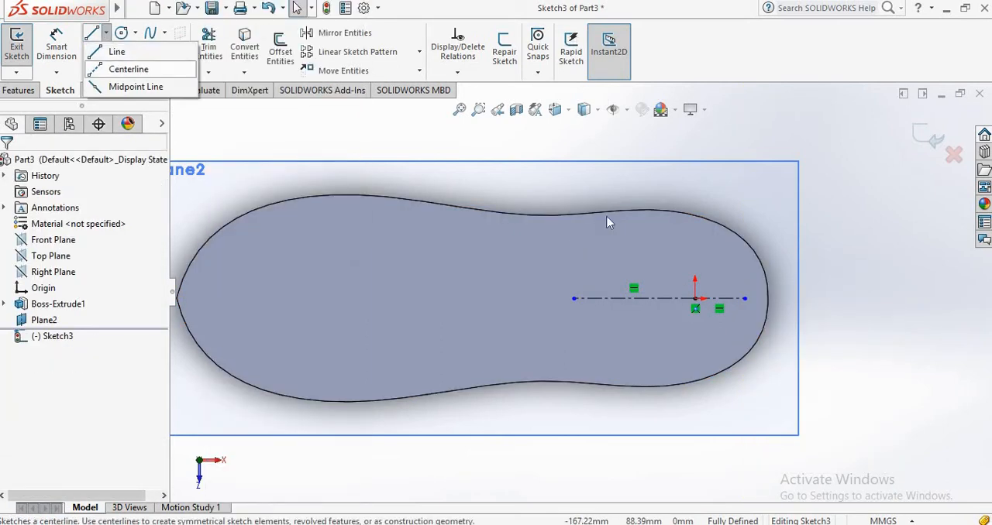
left_click(128, 69)
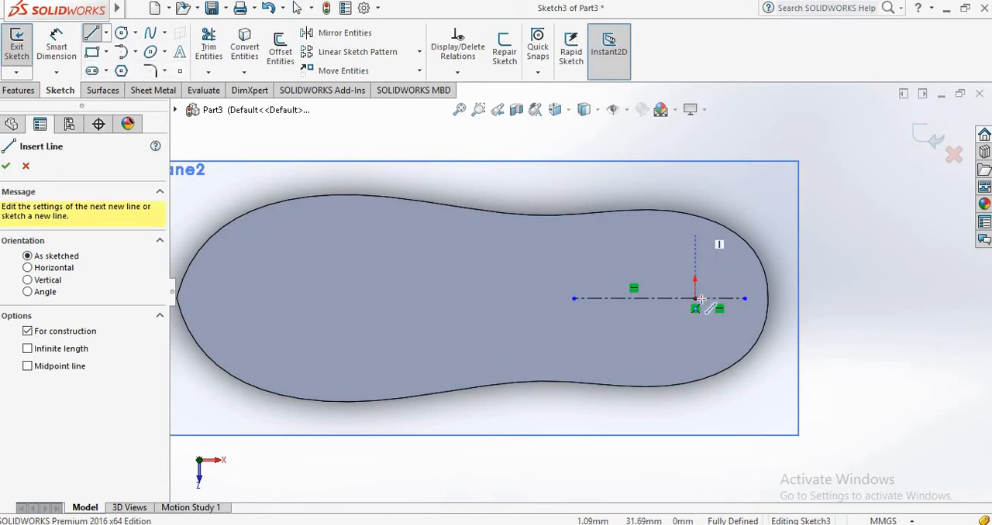
left_click(696, 298)
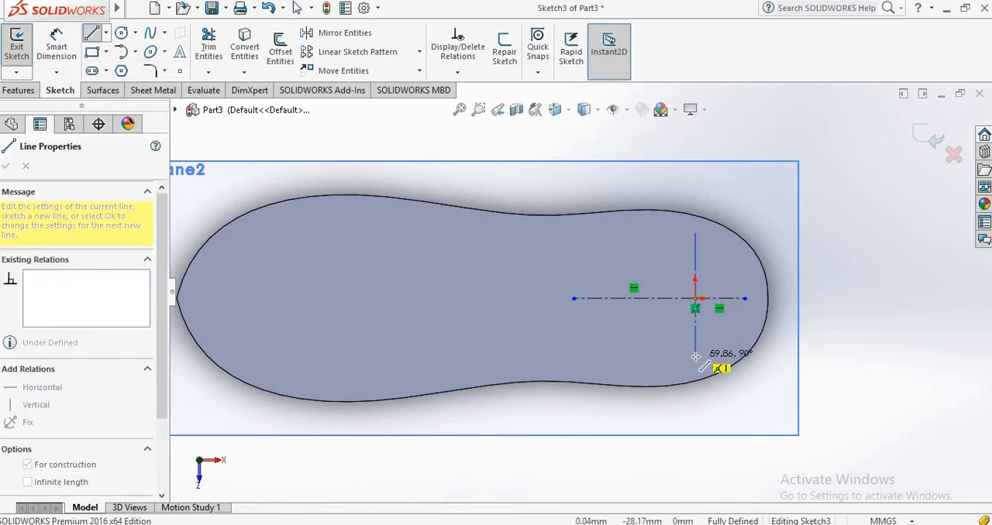
left_click(695, 357)
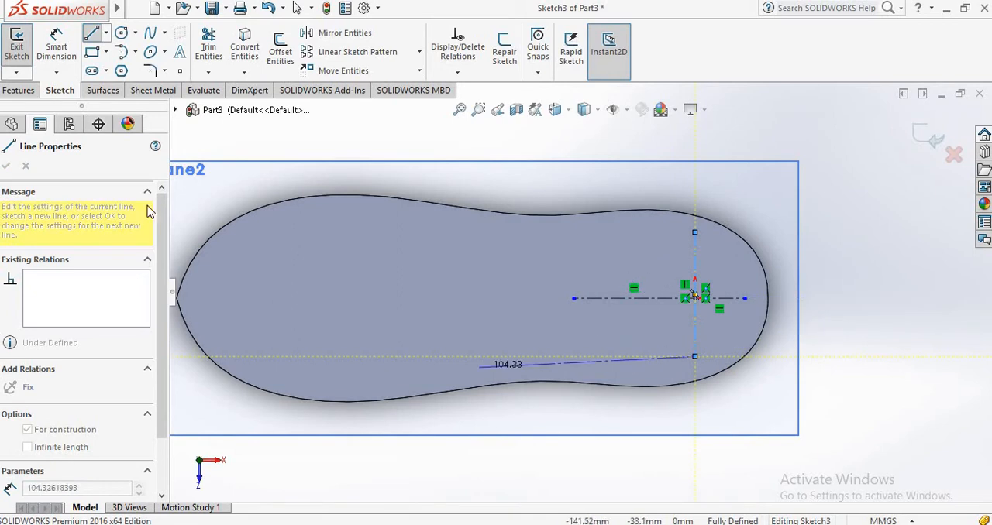
Dimension the horizontal centerline on the heel side of the origin to 30 mm.
left_click(56, 48)
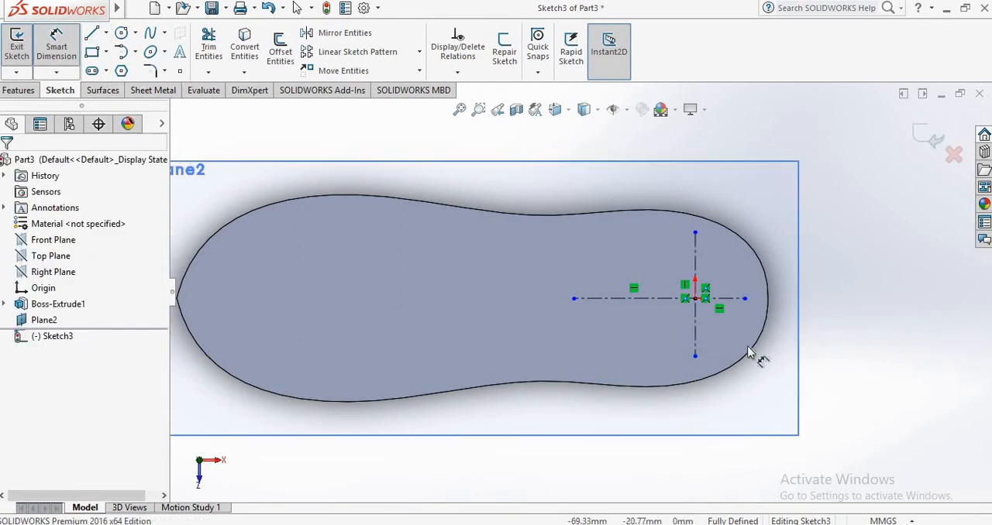
left_click(738, 301)
left_click(740, 460)
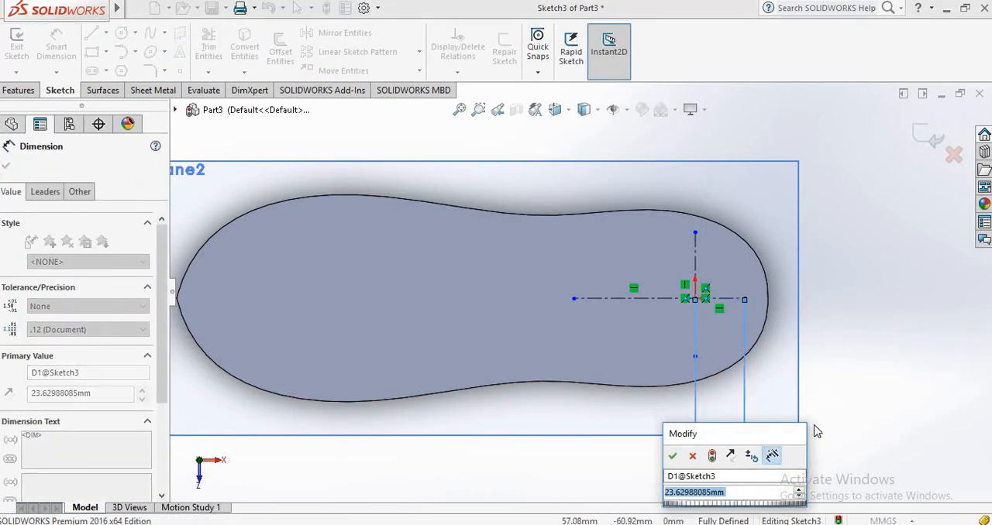
type("30")
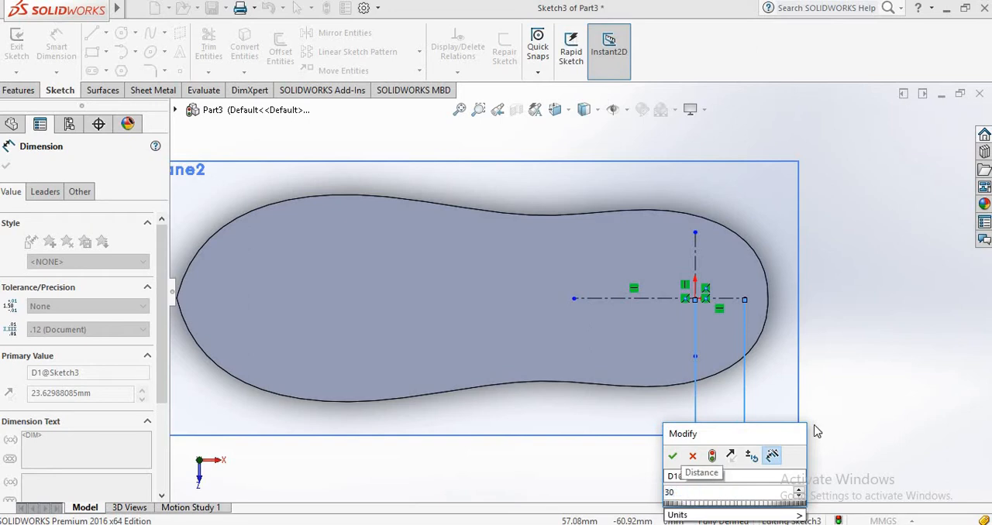
key("Return")
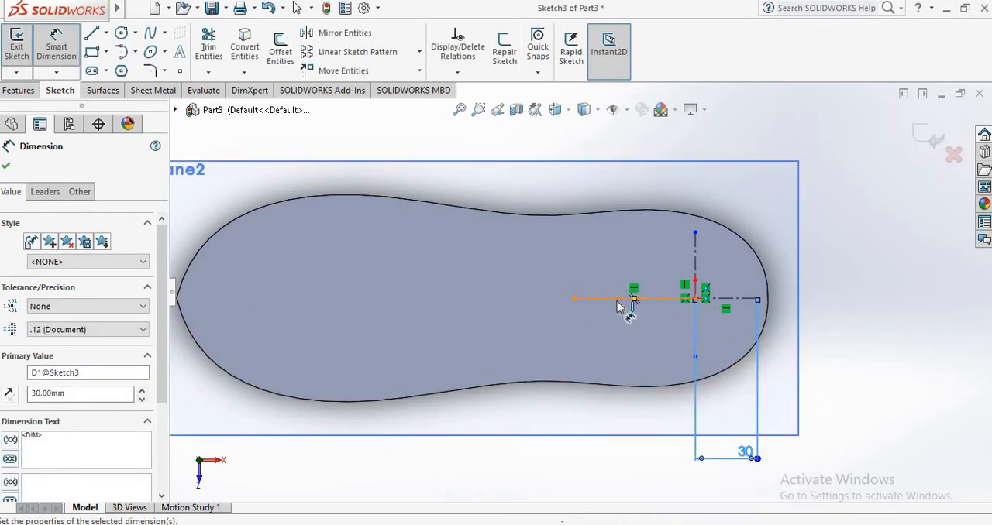
Dimension the horizontal centerline on the toe side of the origin to 65 mm.
left_click(625, 301)
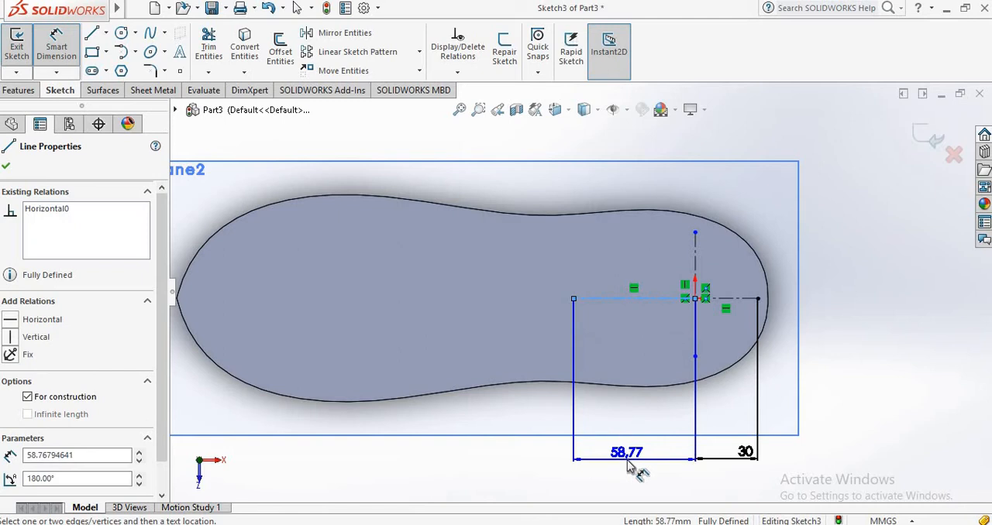
left_click(630, 465)
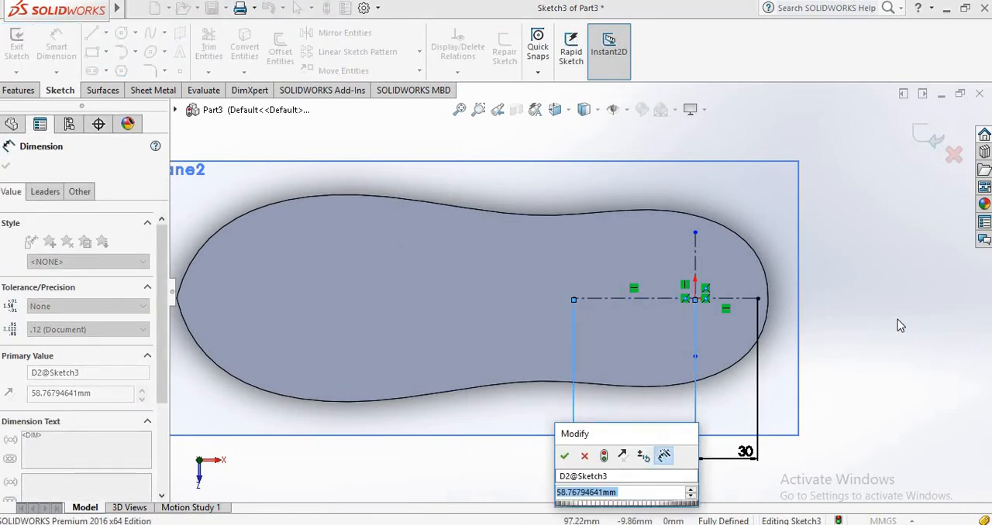
type("65")
key("Return")
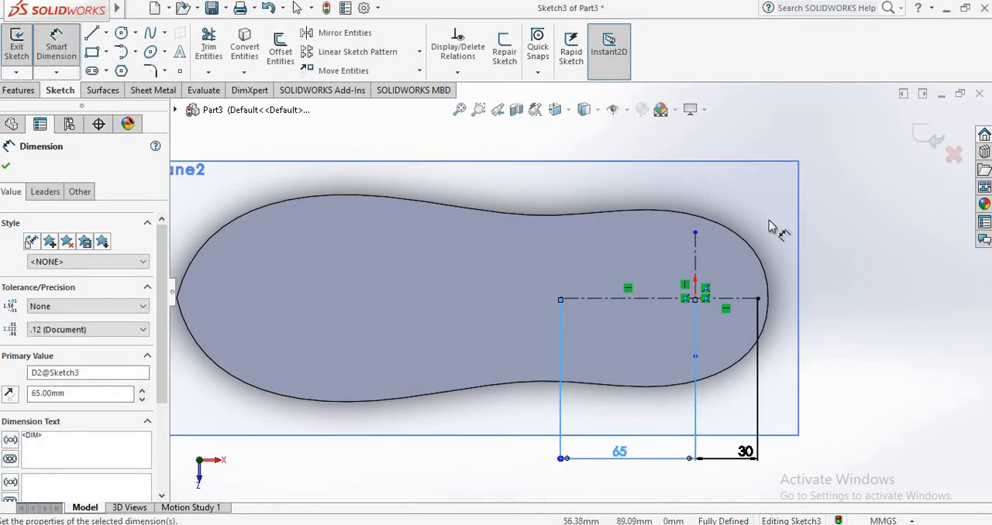
Dimension the vertical centerline's full length to 64 mm.
left_click(698, 250)
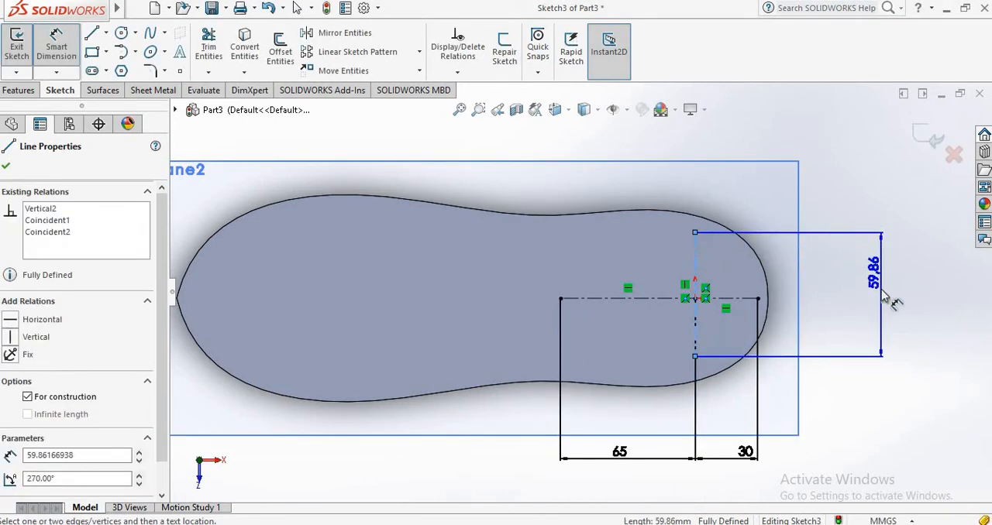
left_click(887, 296)
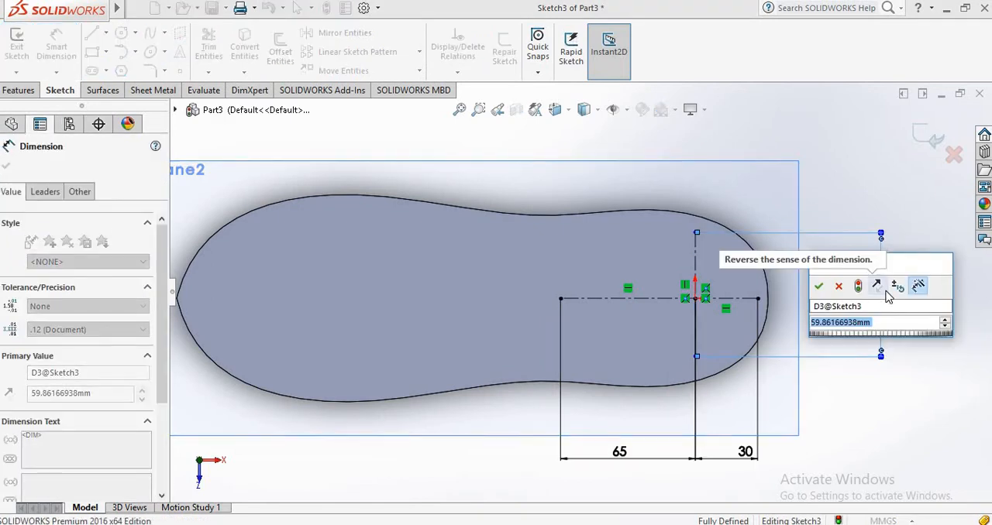
type("64")
key("Return")
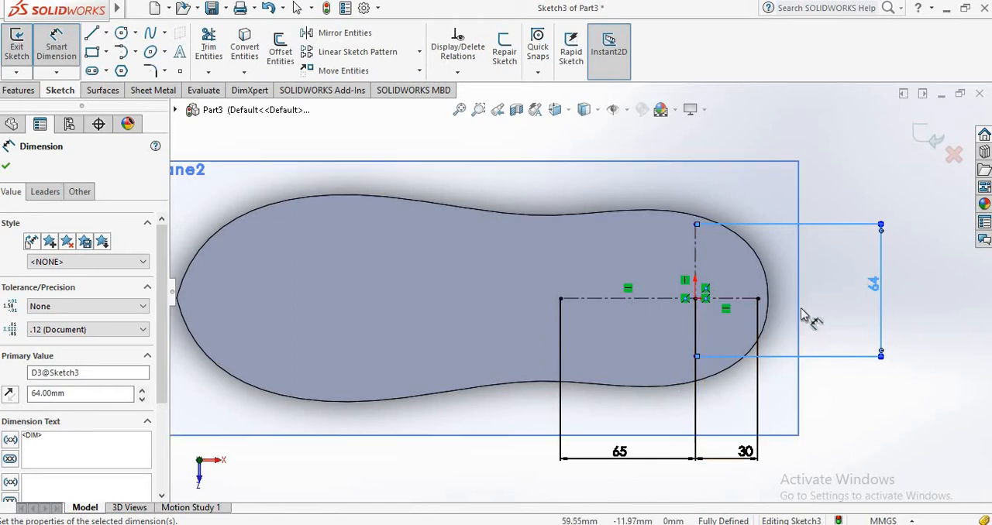
Dimension the distance from the origin to the upper end of the vertical centerline to 32 mm.
left_click(695, 225)
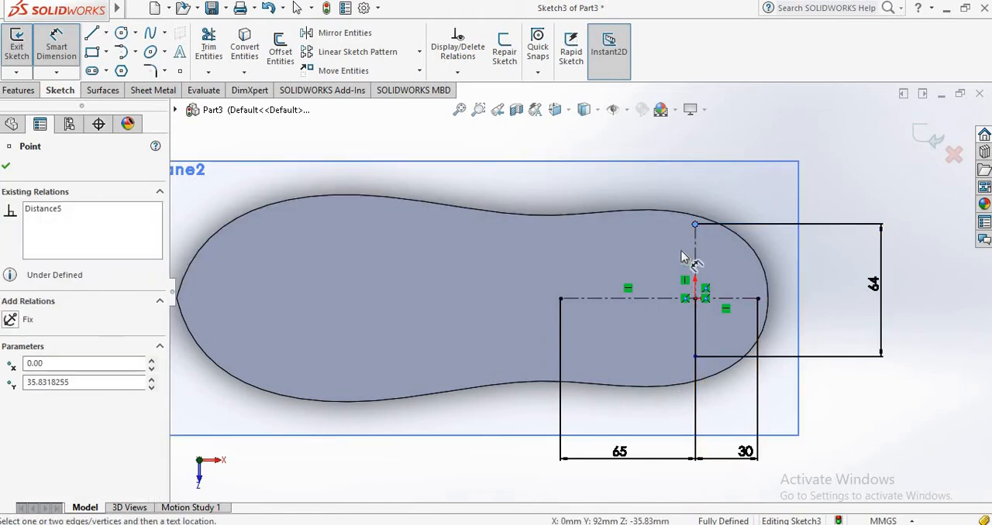
left_click(695, 299)
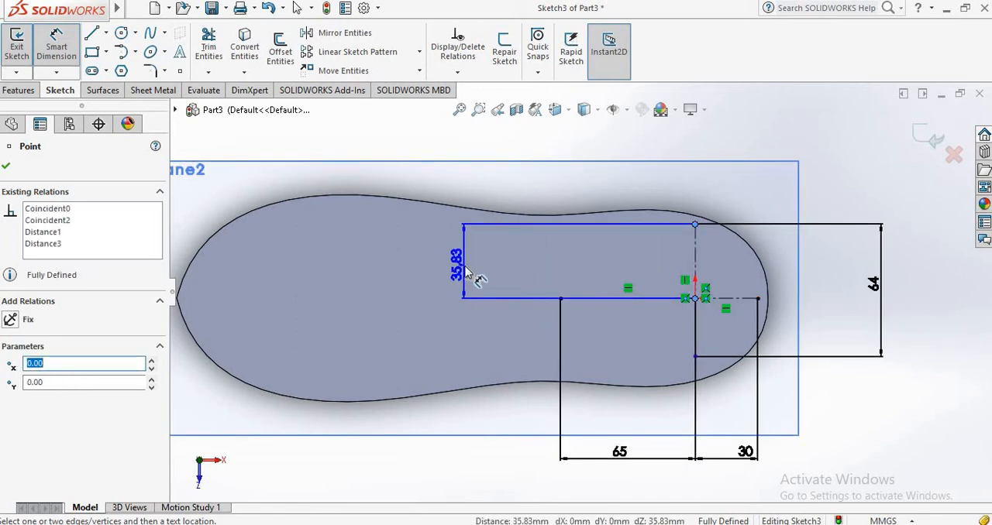
left_click(470, 275)
type("32")
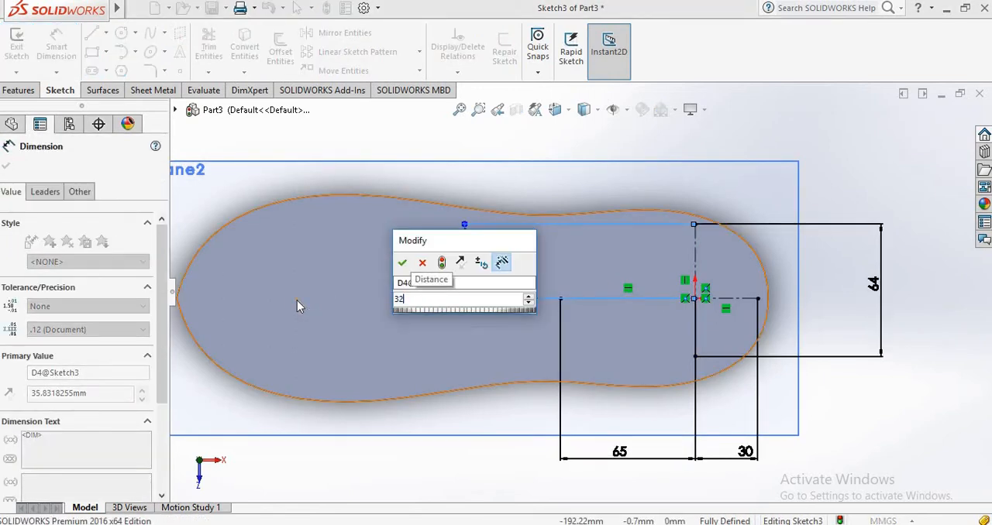
key("Return")
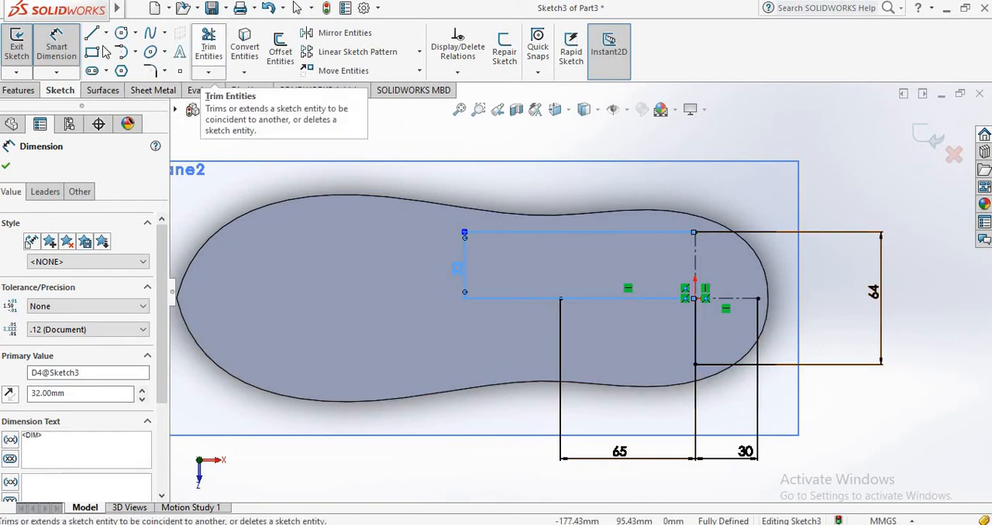
Sketch a four-point spline from the heel-side centerline end through the vertical centerline's upper end and a free point to the toe-side centerline end.
left_click(157, 34)
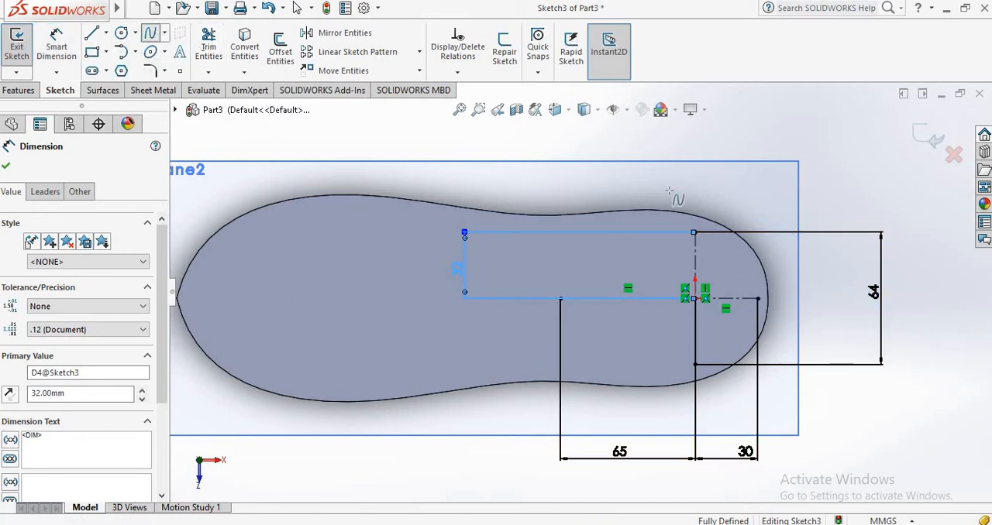
left_click(758, 298)
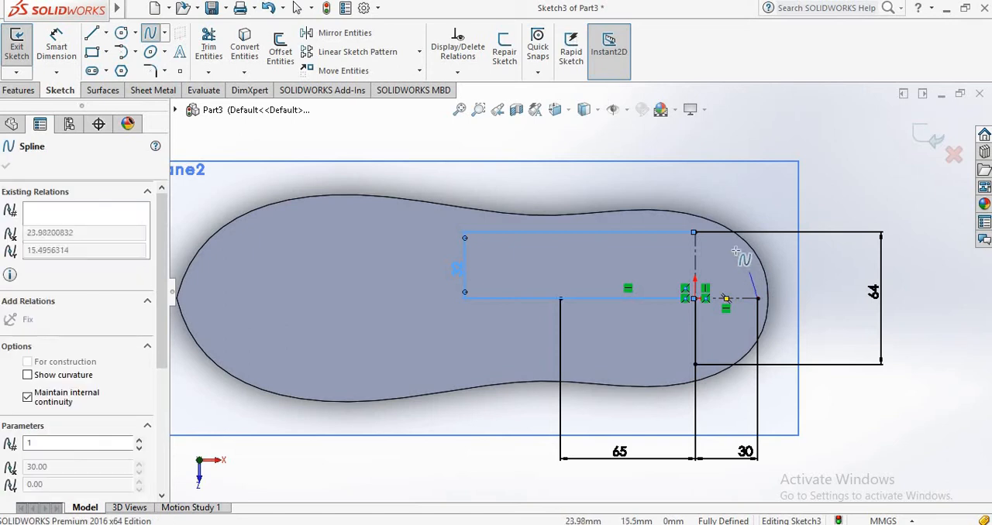
left_click(695, 232)
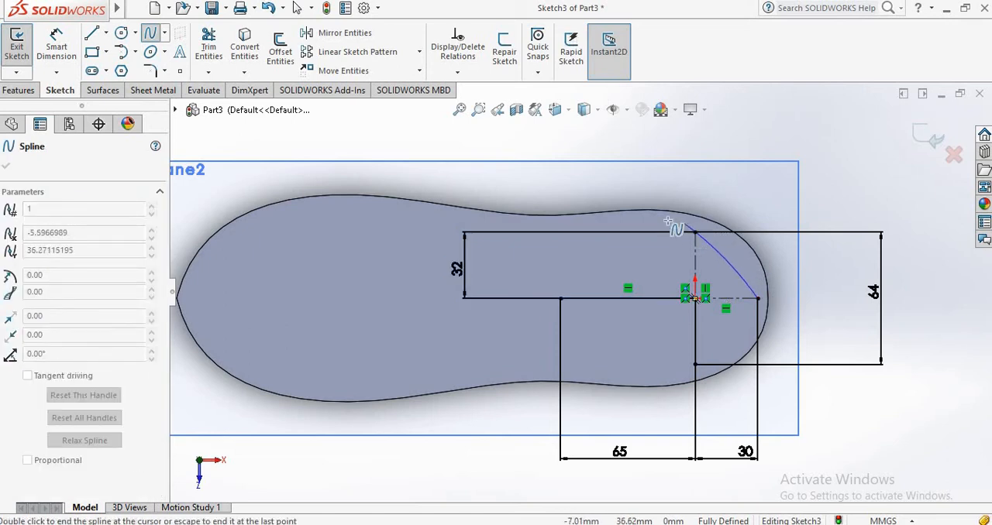
left_click(604, 242)
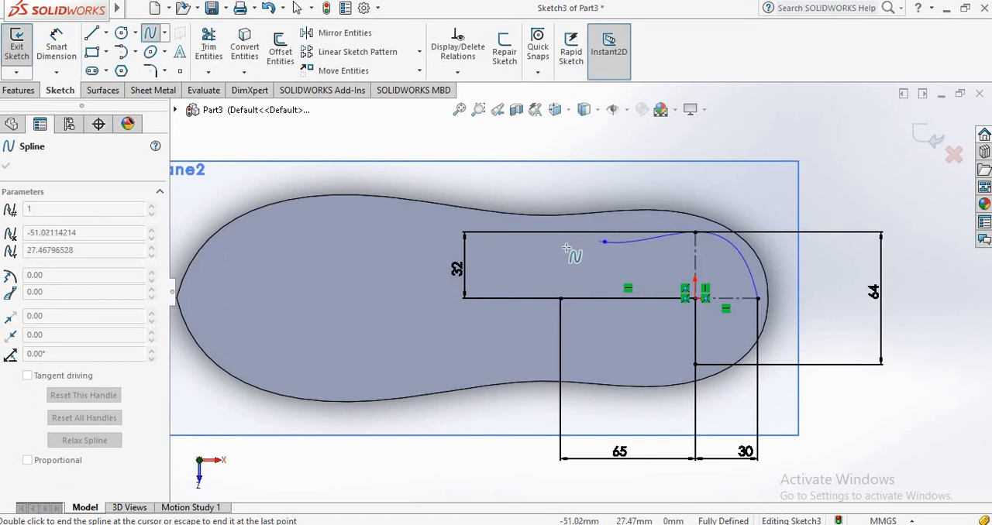
right_click(562, 300)
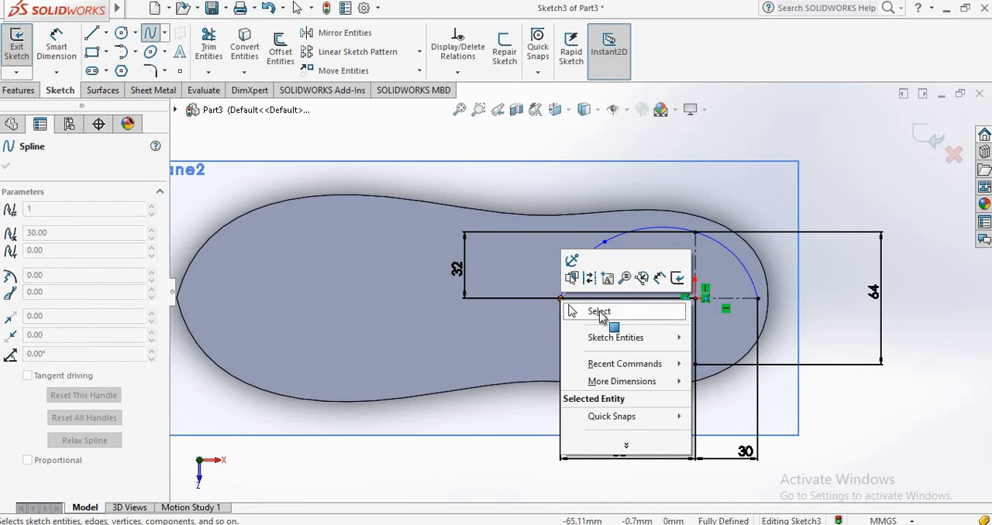
left_click(599, 311)
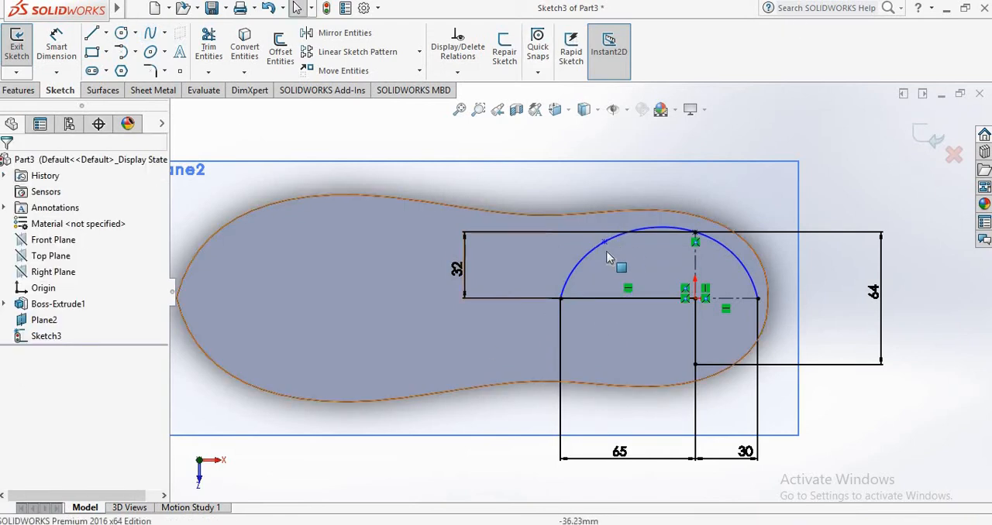
Dimension the spline's free point to 27 mm vertically from the toe-side end of the horizontal centerline.
left_click(57, 48)
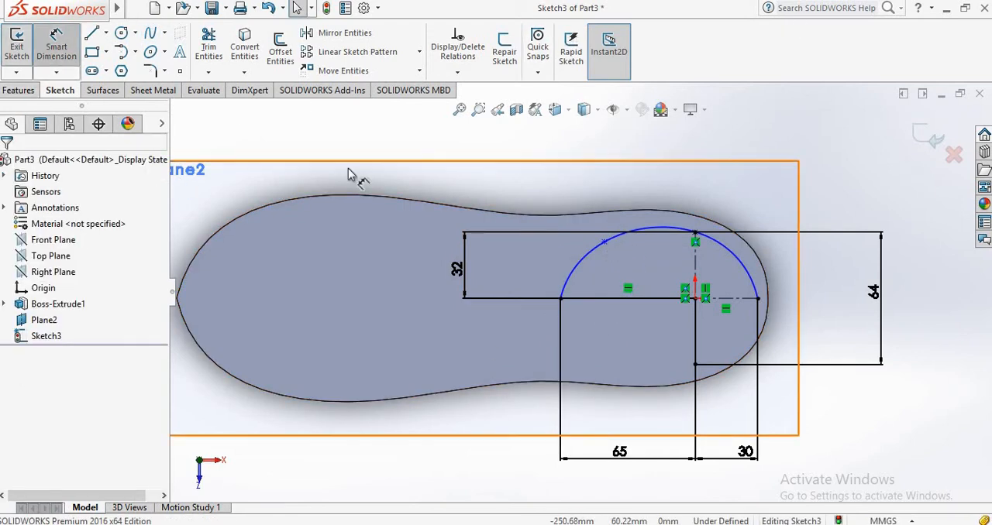
left_click(606, 259)
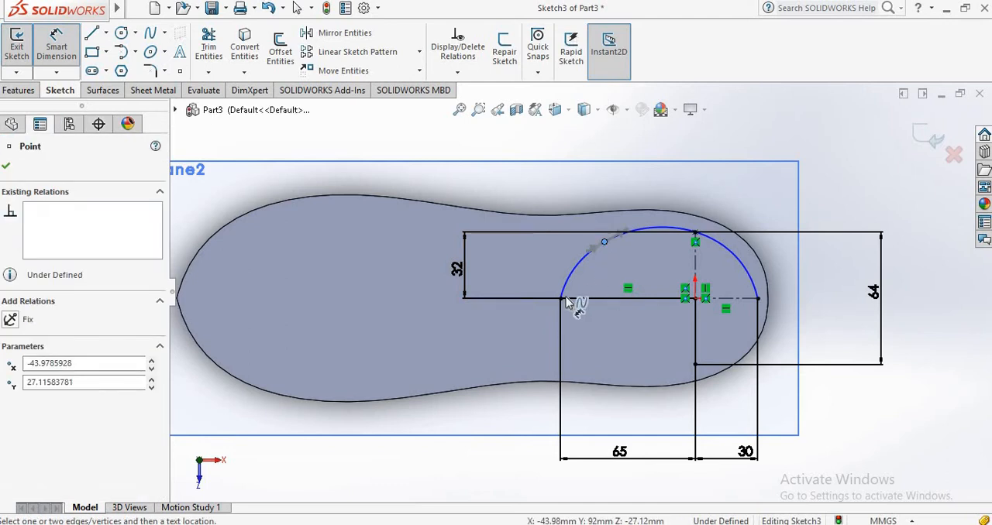
left_click(563, 299)
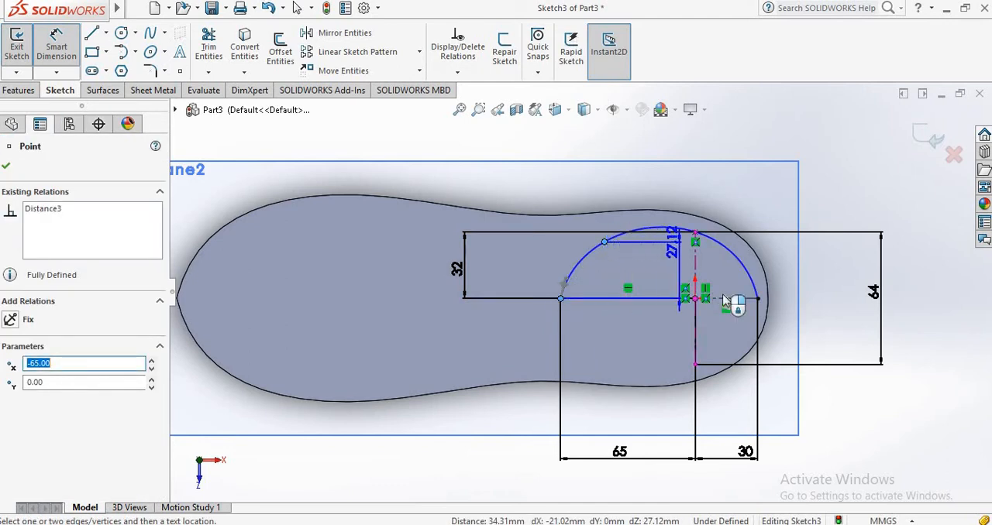
left_click(825, 299)
type("2")
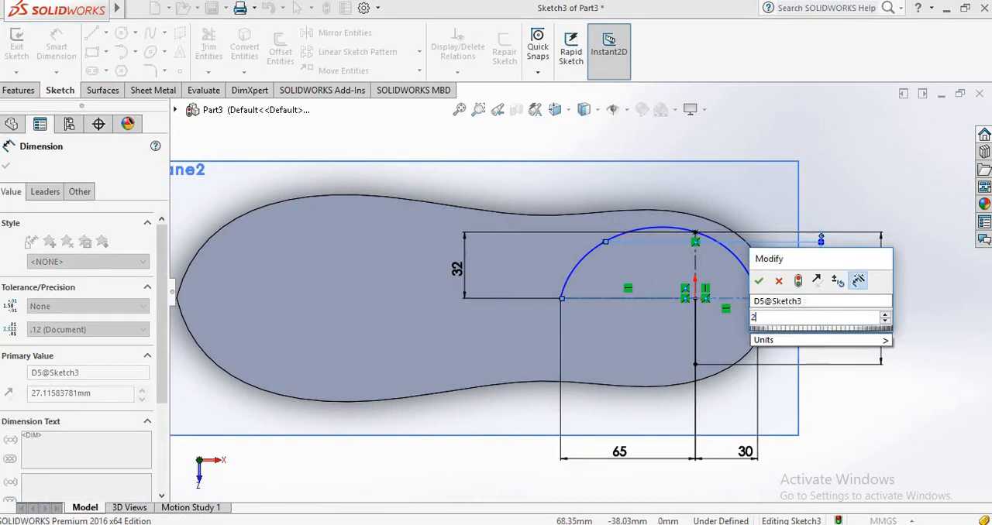
type("7")
key("Return")
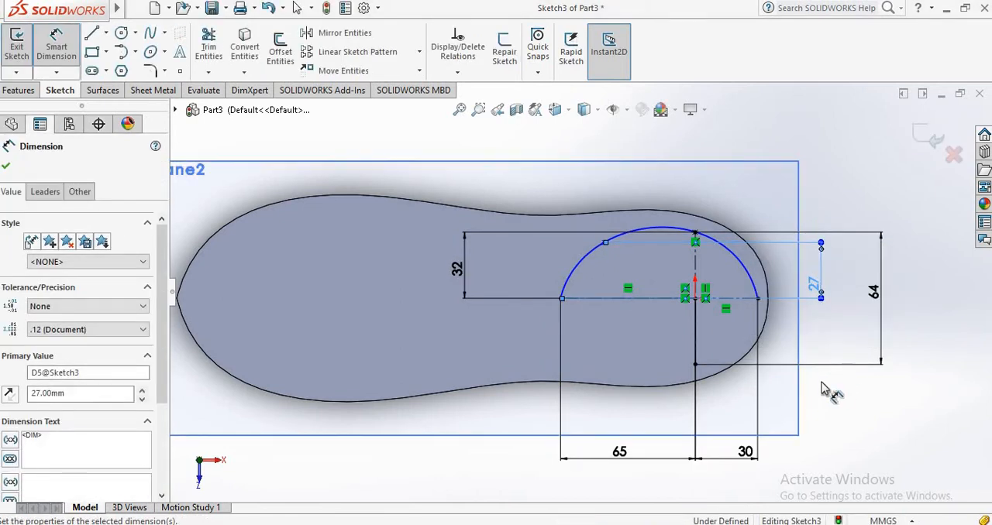
left_click(620, 292)
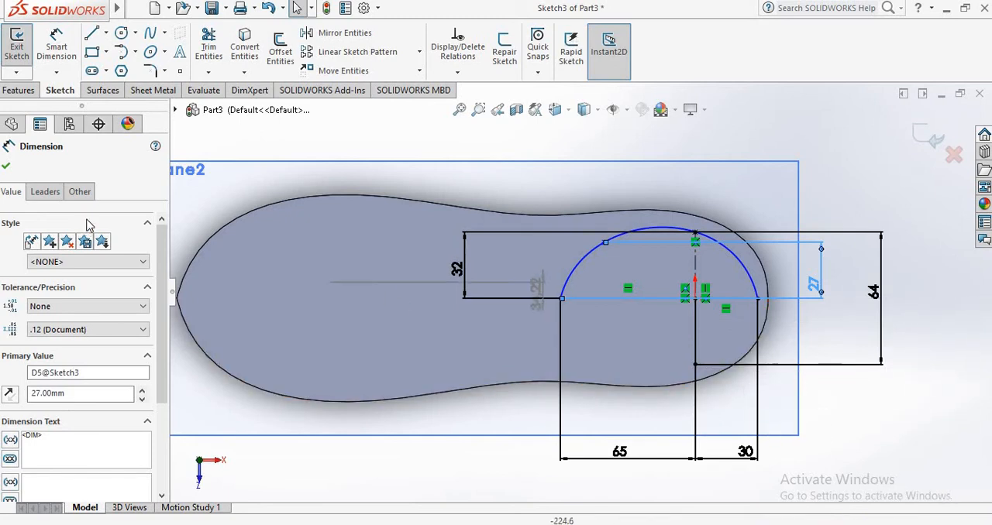
key("Escape")
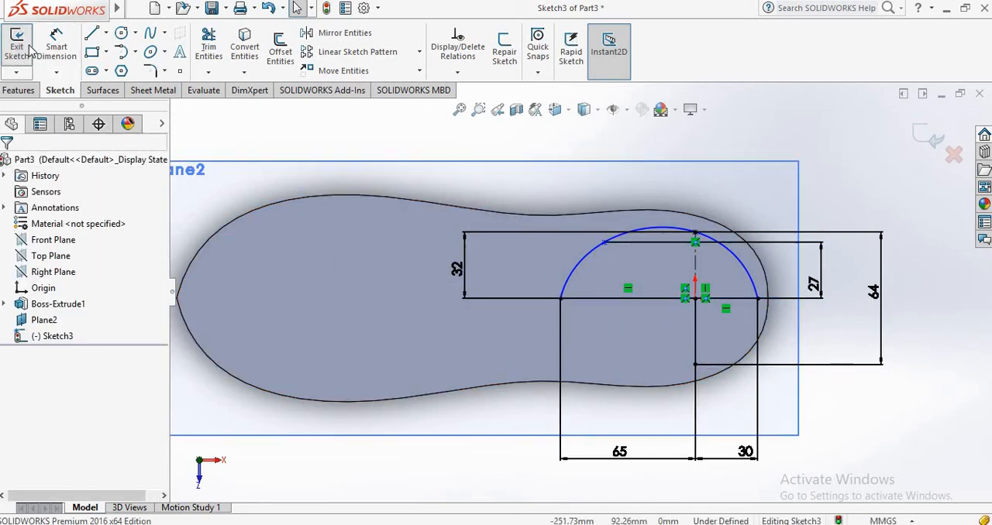
Dimension the horizontal distance between the spline's free point and the origin to 50 mm.
left_click(56, 45)
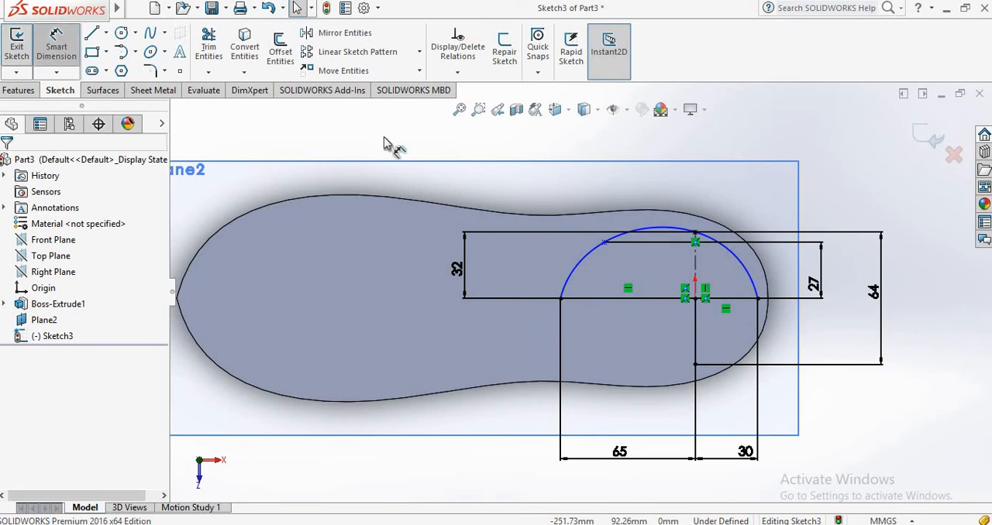
left_click(606, 243)
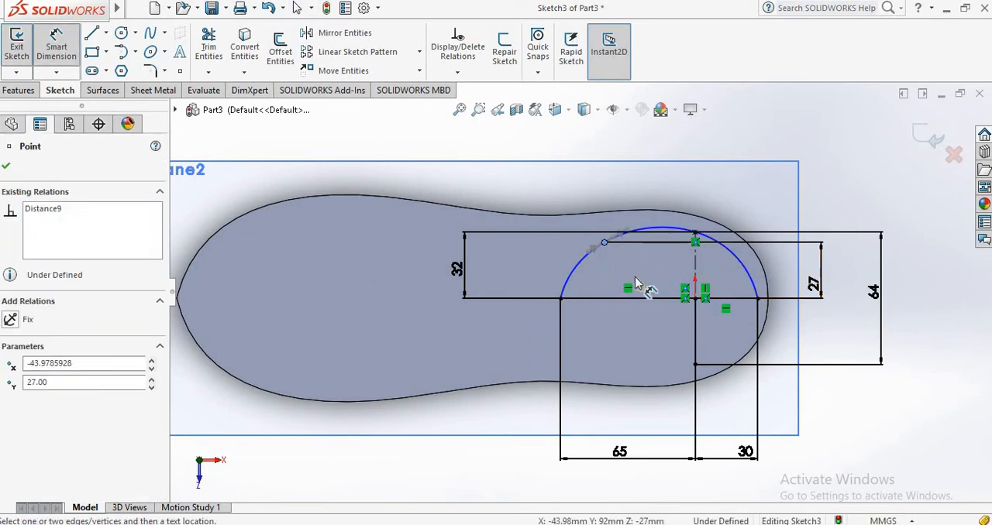
left_click(696, 297)
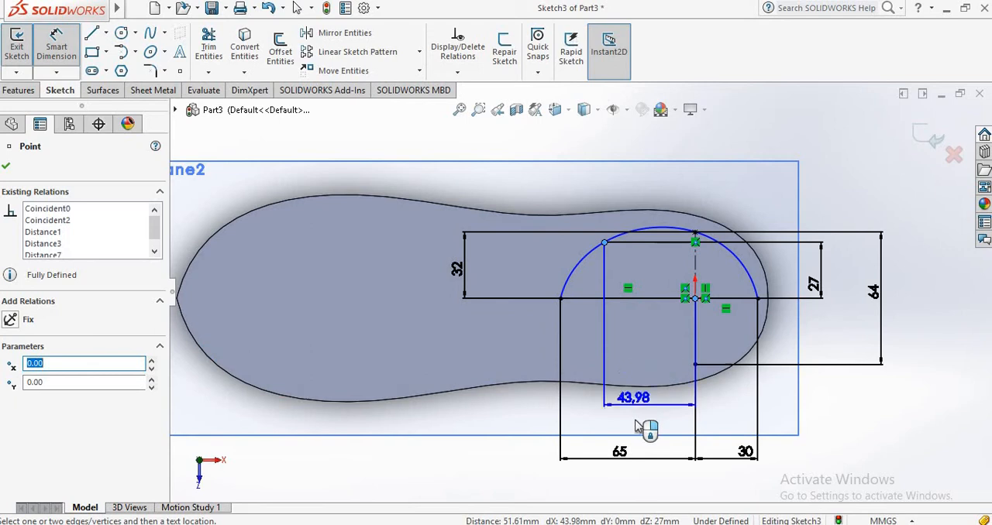
left_click(659, 430)
type("50")
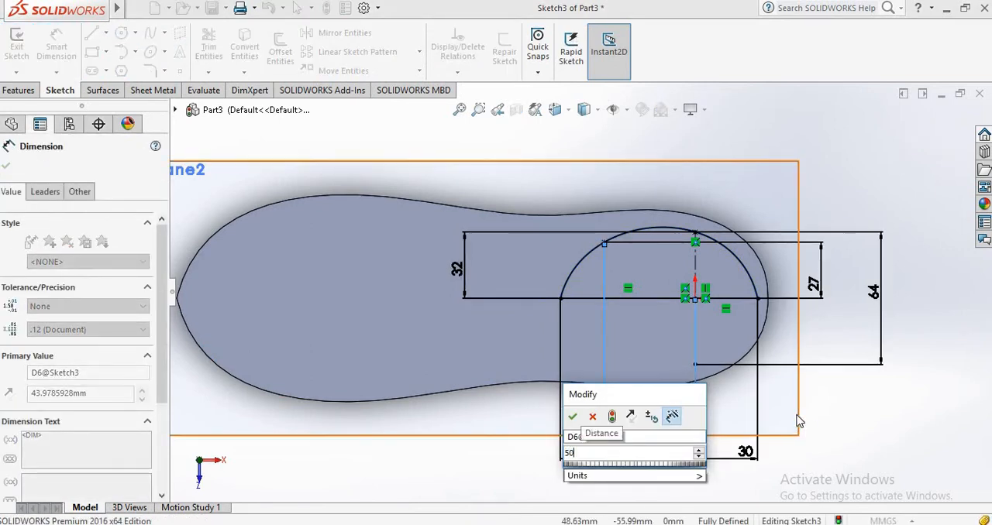
key("Return")
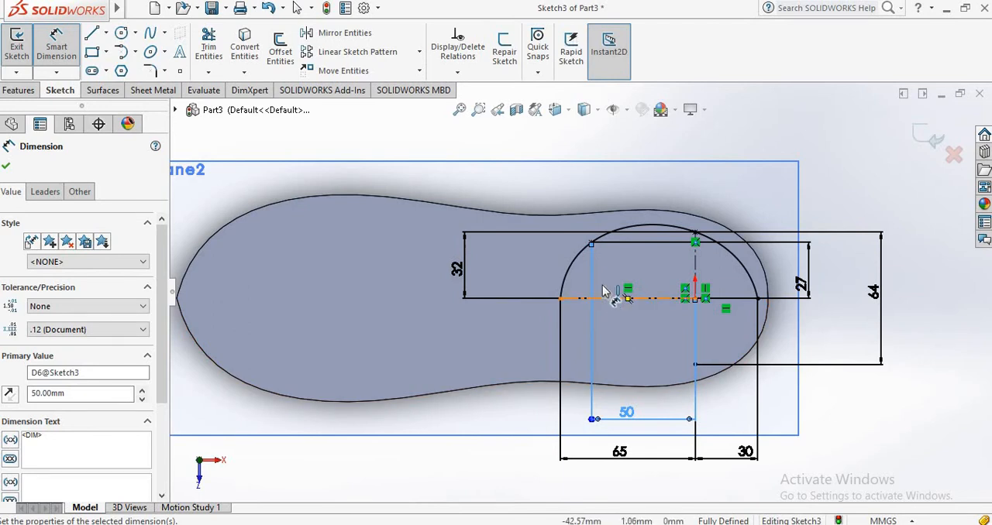
Add a driven length dimension to the spline, placed above the profile.
left_click(577, 265)
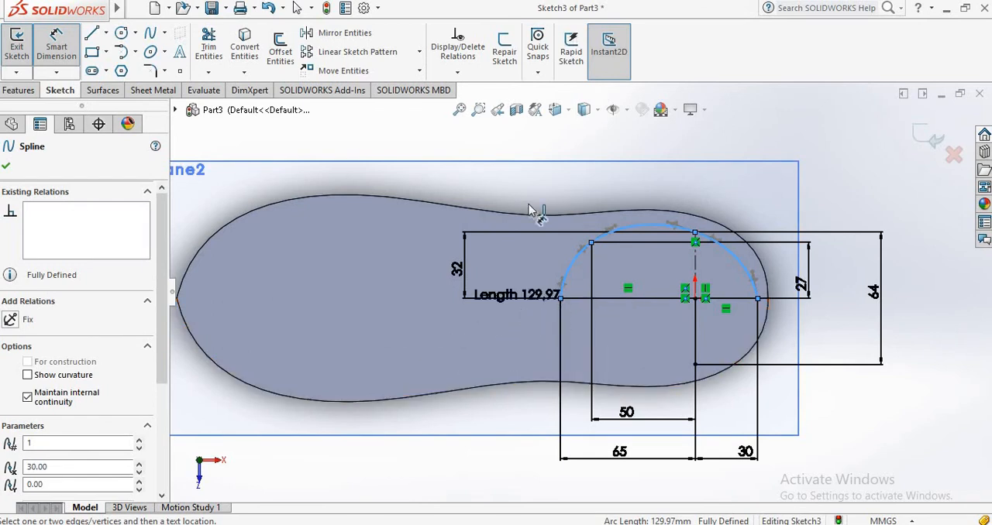
left_click(538, 194)
left_click(581, 266)
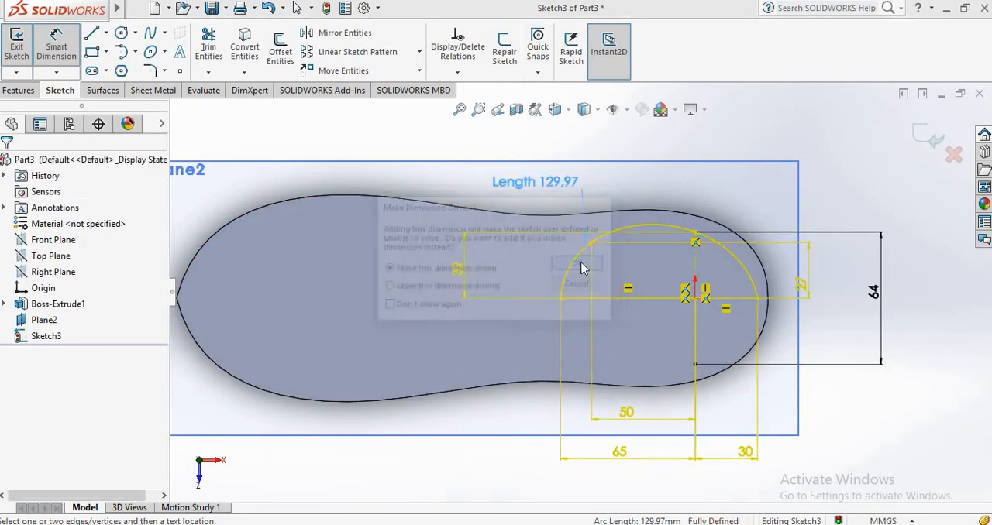
left_click(582, 267)
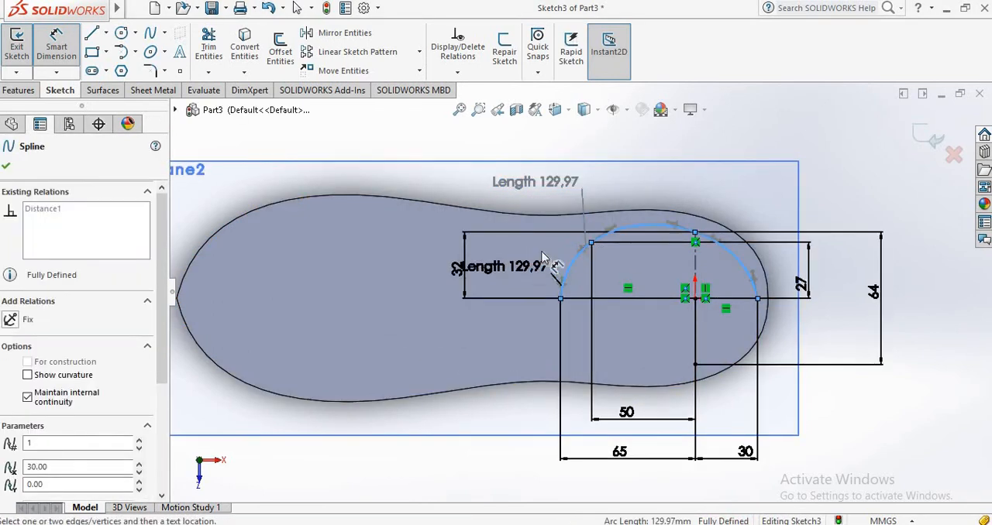
left_click(7, 166)
left_click(810, 202)
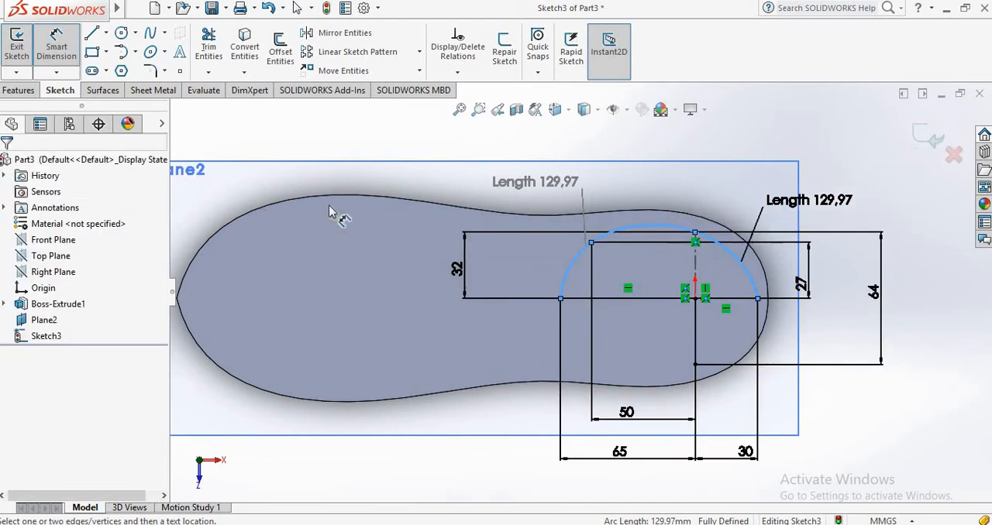
left_click(659, 149)
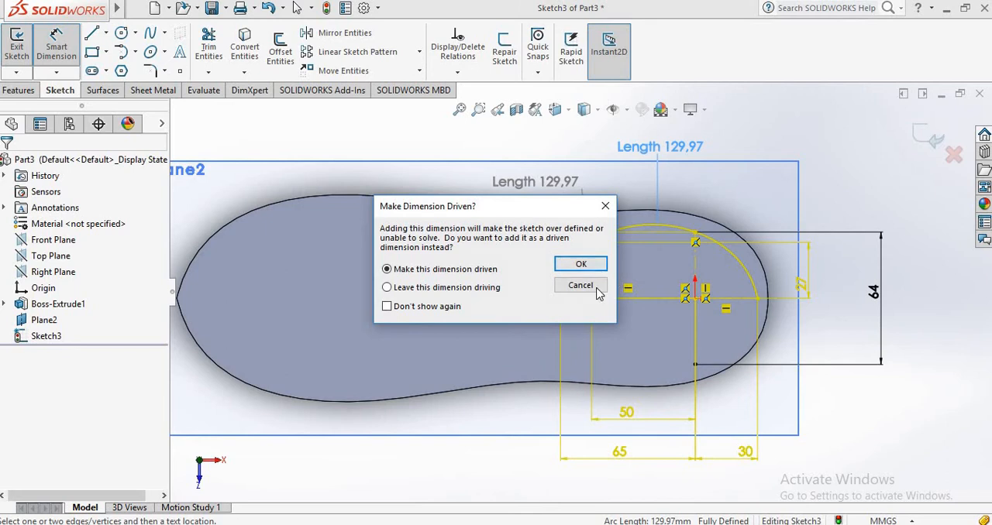
left_click(595, 288)
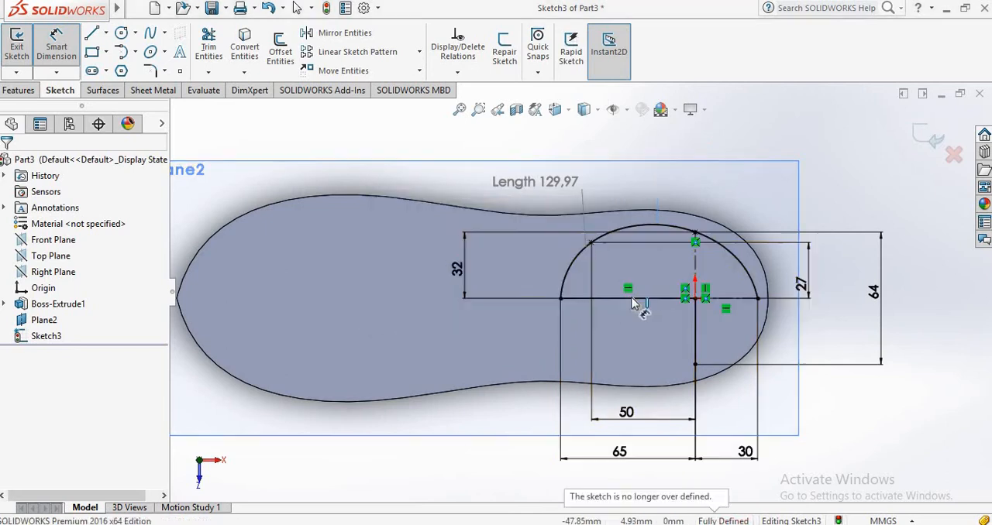
Mirror the spline about the horizontal centerline to complete the closed opening profile, and exit the sketch.
left_click(341, 37)
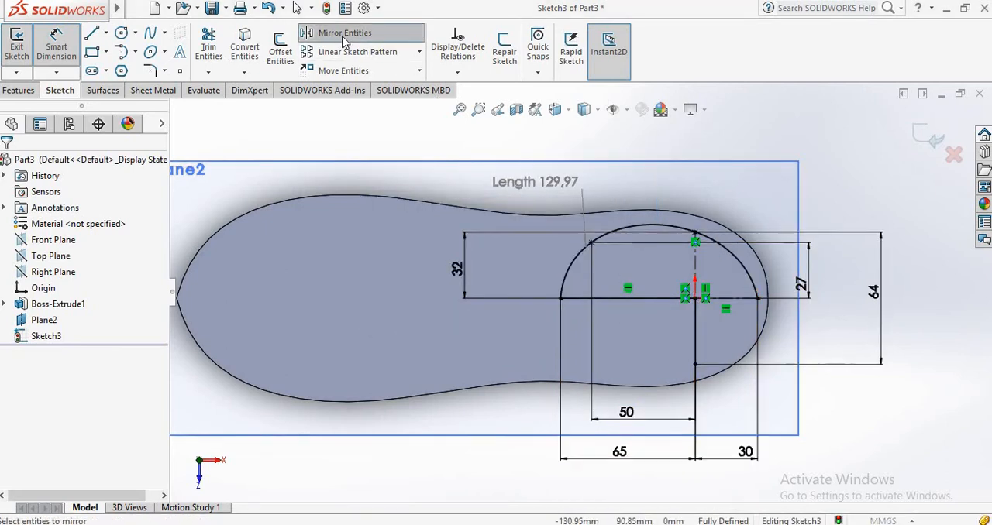
left_click(750, 274)
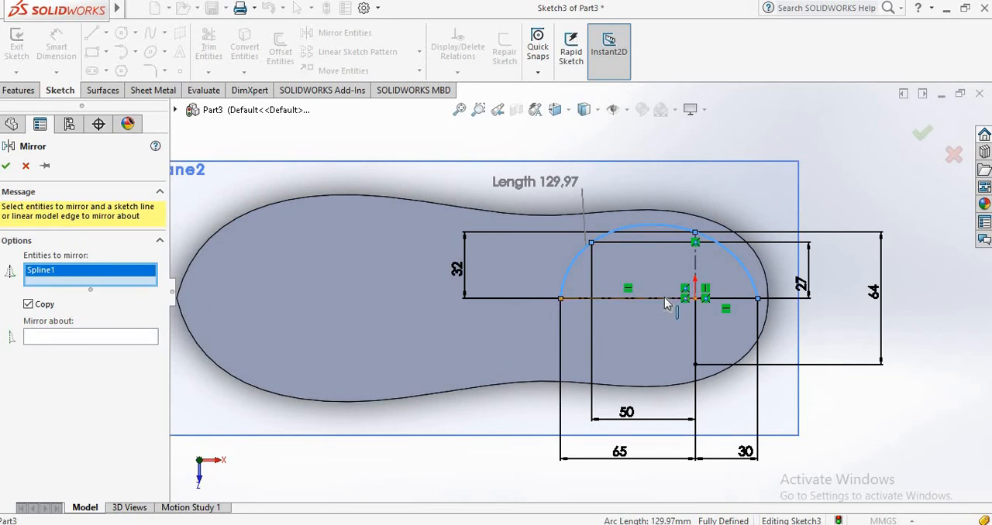
left_click(93, 339)
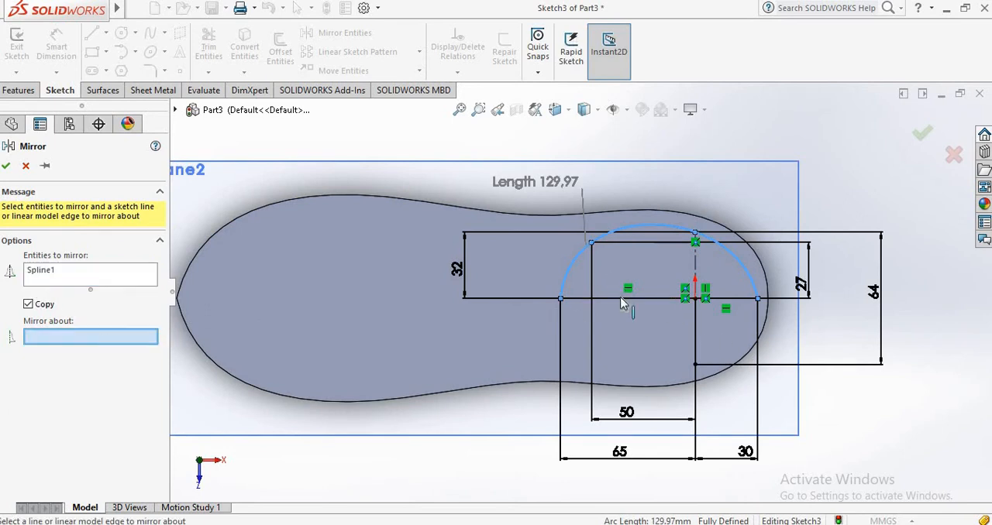
left_click(621, 299)
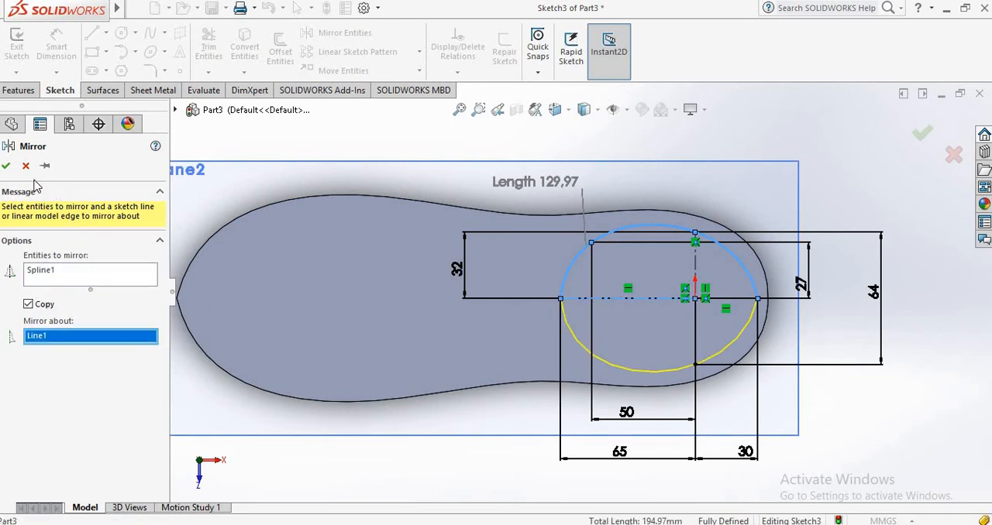
left_click(5, 165)
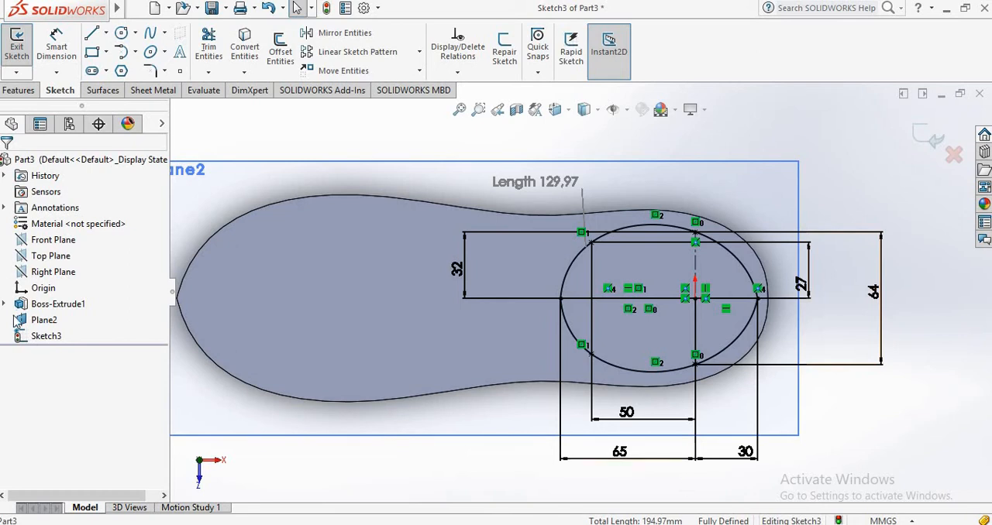
left_click(928, 144)
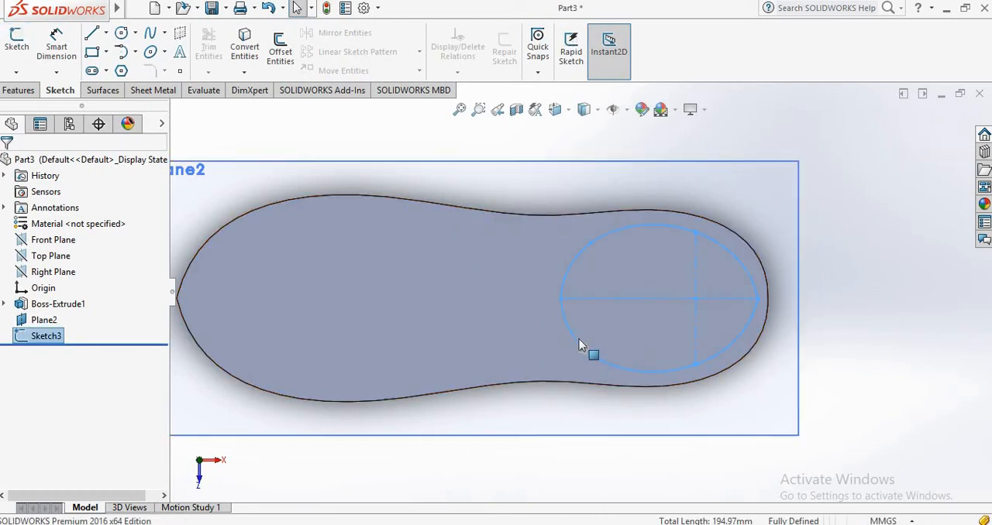
mouse_move(563, 421)
middle_mouse_down()
mouse_move(556, 237)
mouse_move(595, 281)
mouse_move(582, 299)
middle_mouse_up()
scroll(563, 244, "down", 1)
scroll(570, 243, "up", 3)
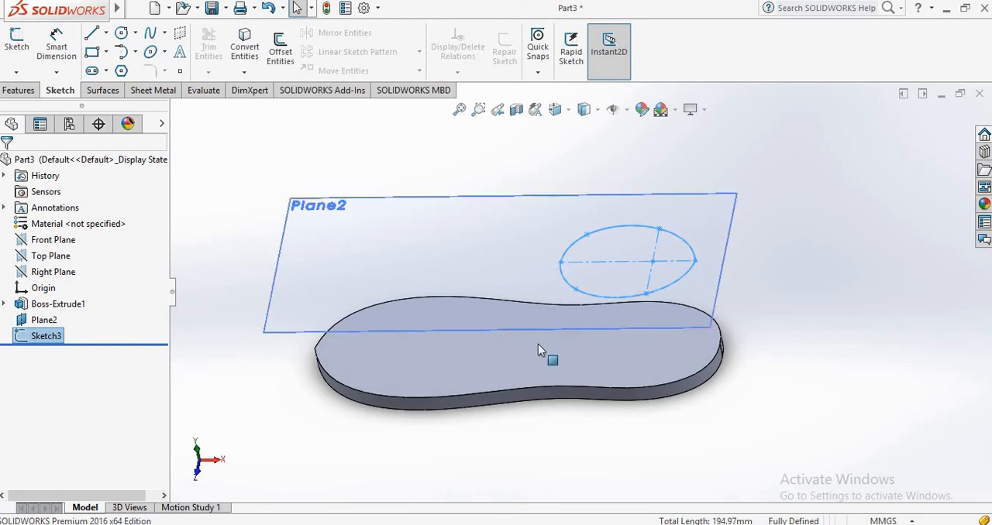
Start a new sketch on the Front Plane, viewed straight on.
middle_click_drag(554, 281, 552, 221)
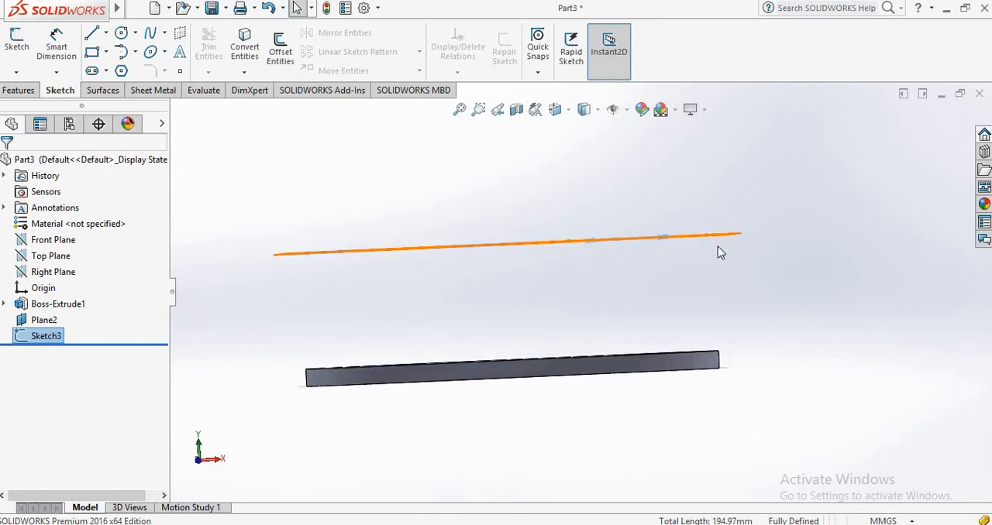
left_click(717, 247)
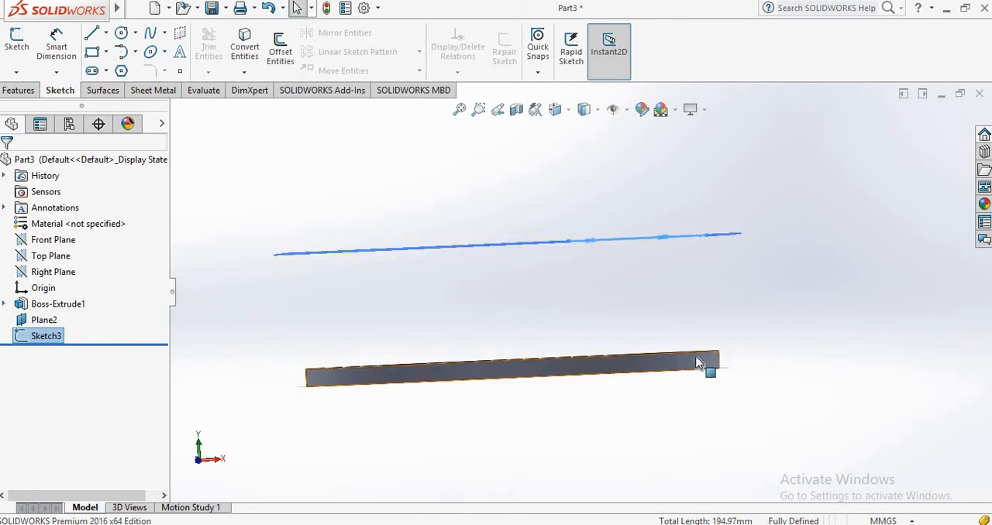
left_click(64, 247)
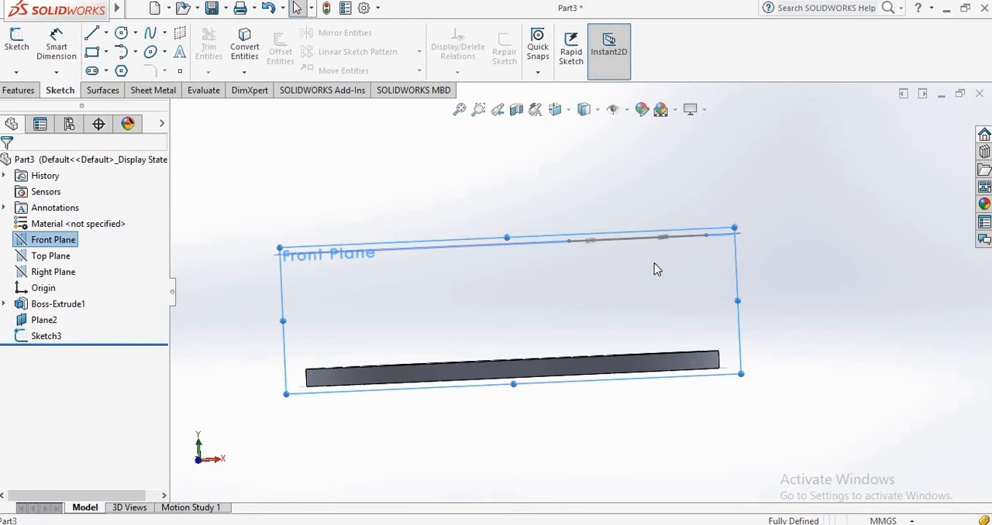
key("ctrl+8")
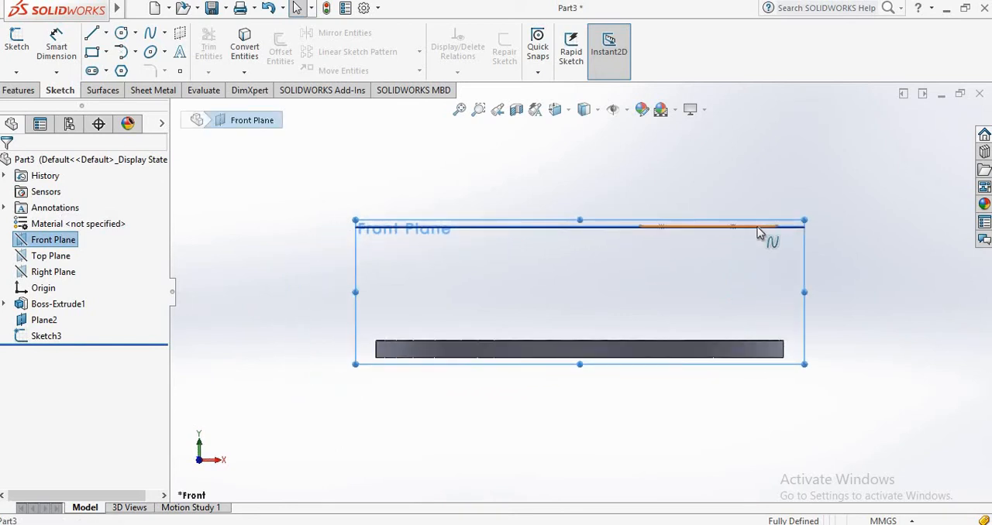
scroll(759, 232, "up", 1)
scroll(760, 233, "down", 1)
scroll(719, 274, "down", 3)
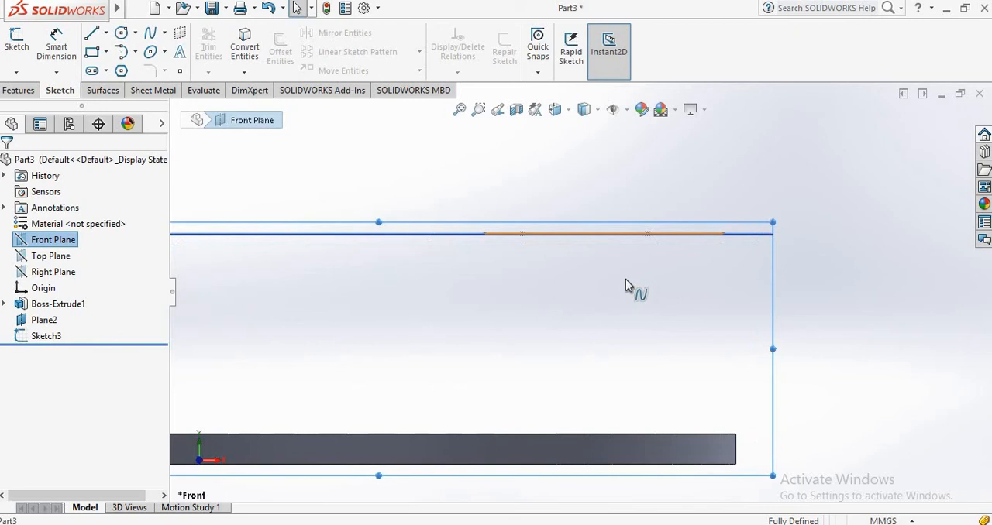
scroll(626, 279, "up", 2)
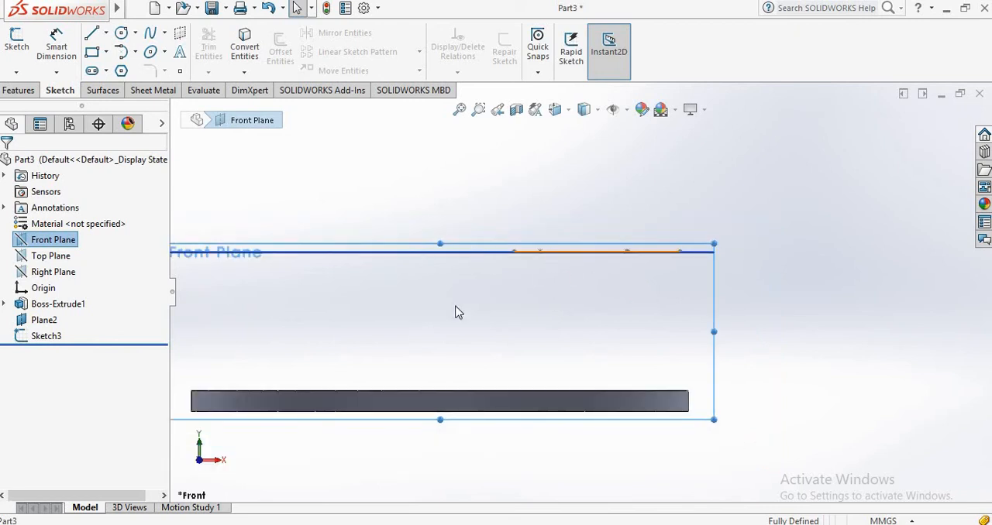
left_click(14, 48)
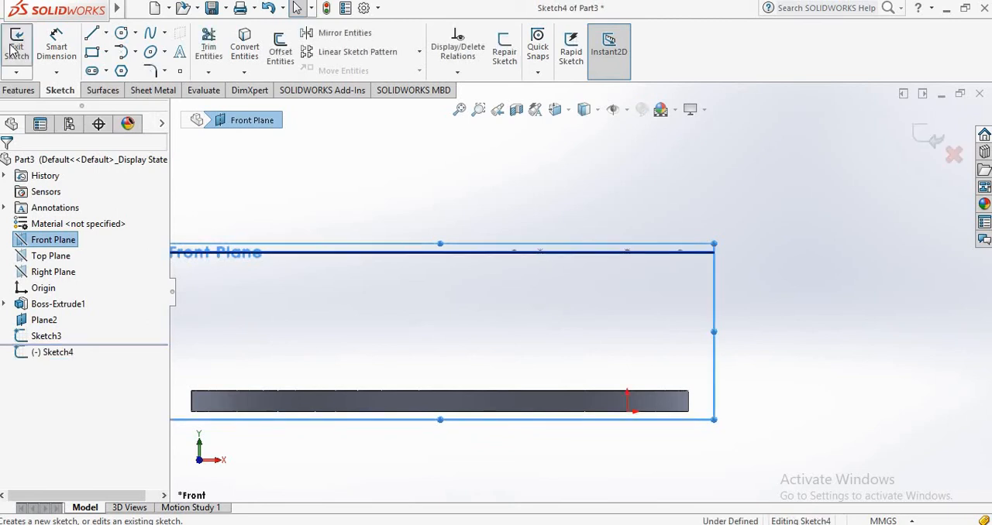
Draw a two-point spline from the heel-side end of the opening profile down to the sole's upper heel edge.
left_click(150, 37)
mouse_move(598, 266)
middle_mouse_down()
mouse_move(576, 275)
mouse_move(580, 303)
middle_mouse_up()
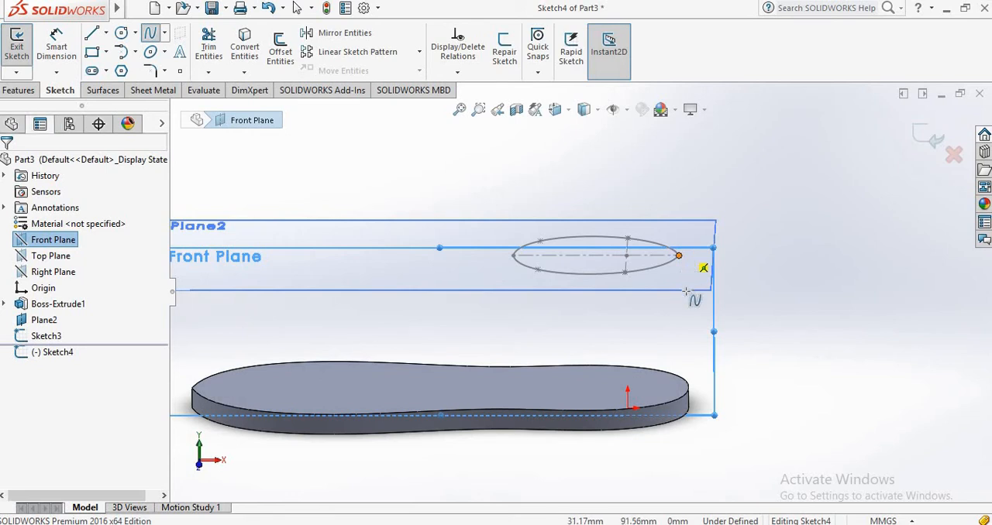
left_click(679, 255)
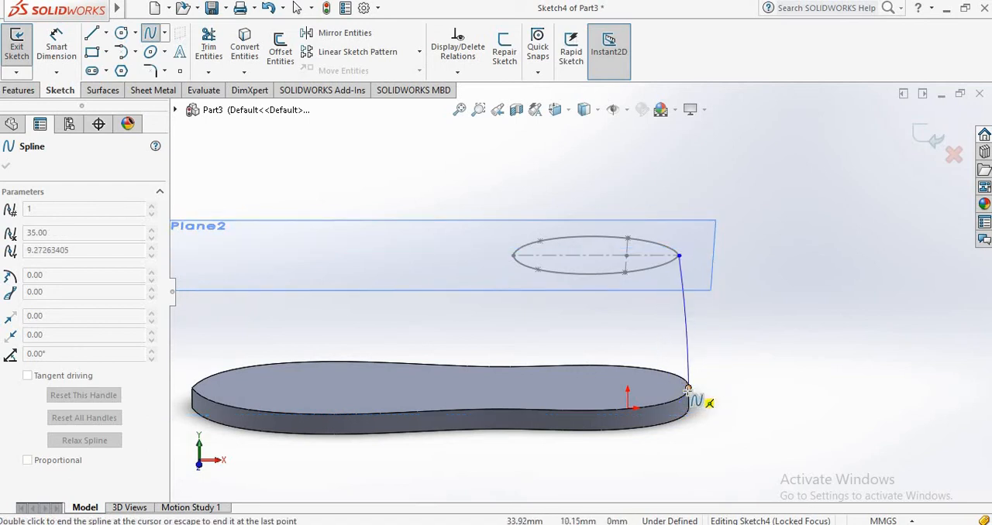
right_click(689, 391)
left_click(713, 402)
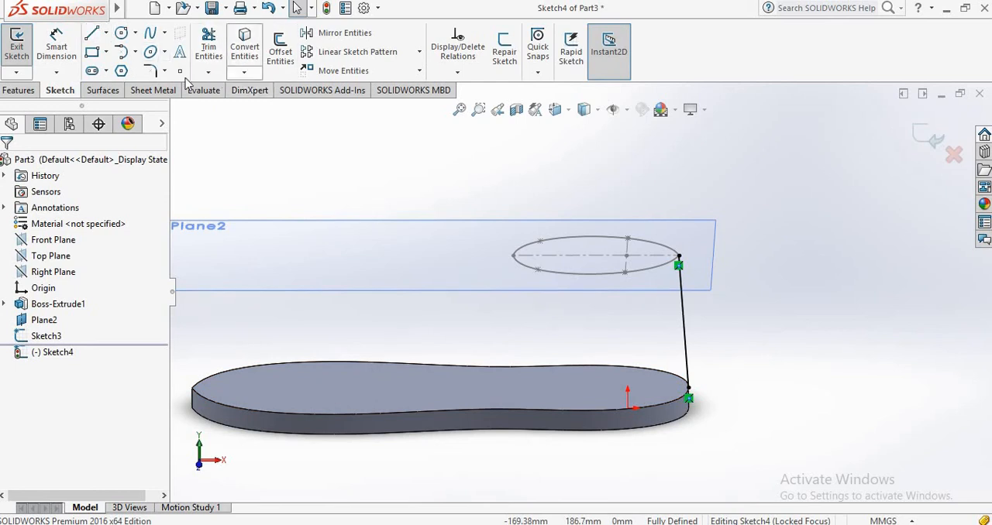
Bow the heel spline slightly outward using its upper tangent handle, and exit the sketch.
left_click(683, 313)
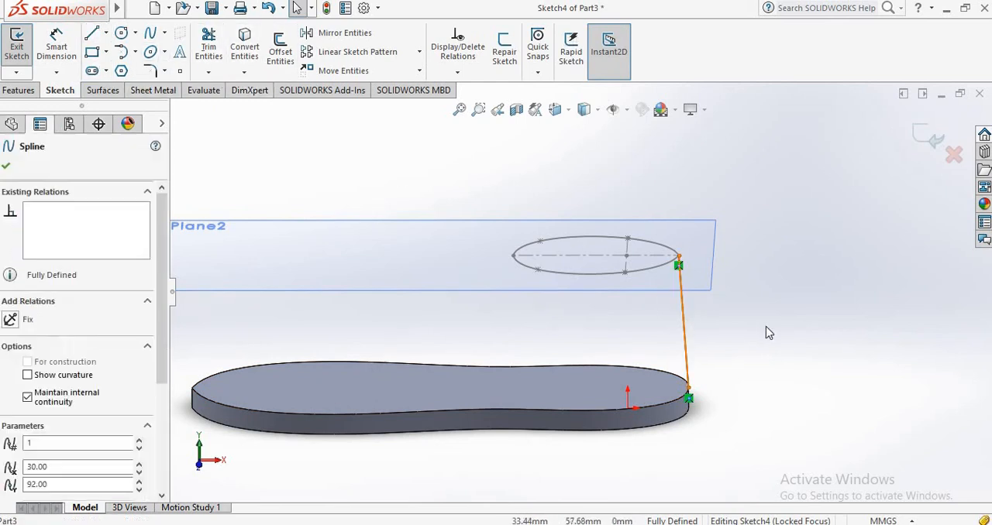
middle_click_drag(575, 327, 628, 268)
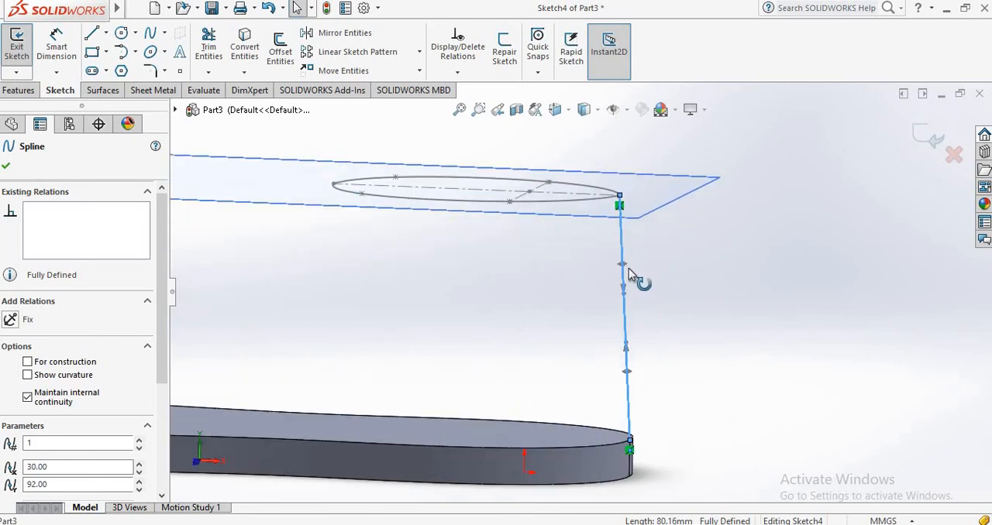
left_click_drag(630, 270, 638, 272)
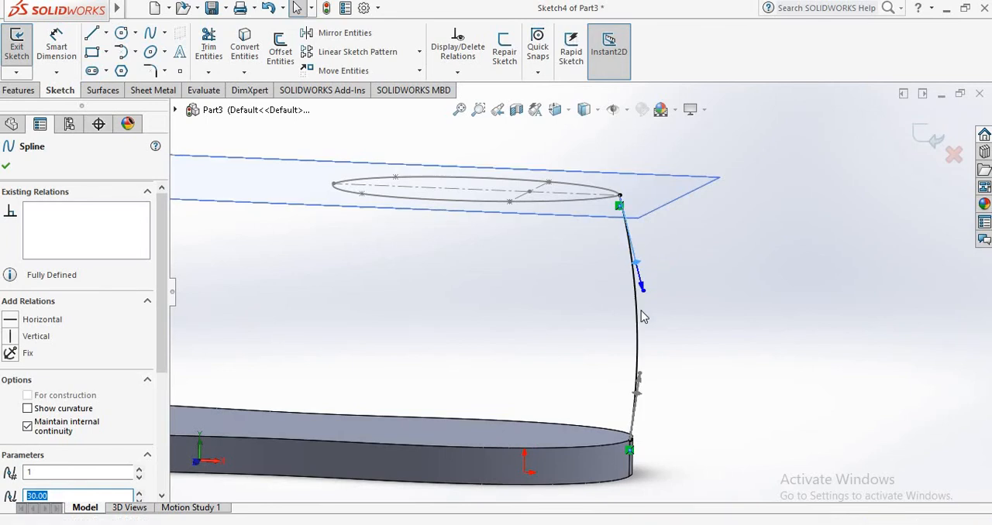
scroll(642, 316, "down", 1)
scroll(640, 317, "up", 4)
scroll(518, 320, "up", 3)
scroll(277, 288, "down", 1)
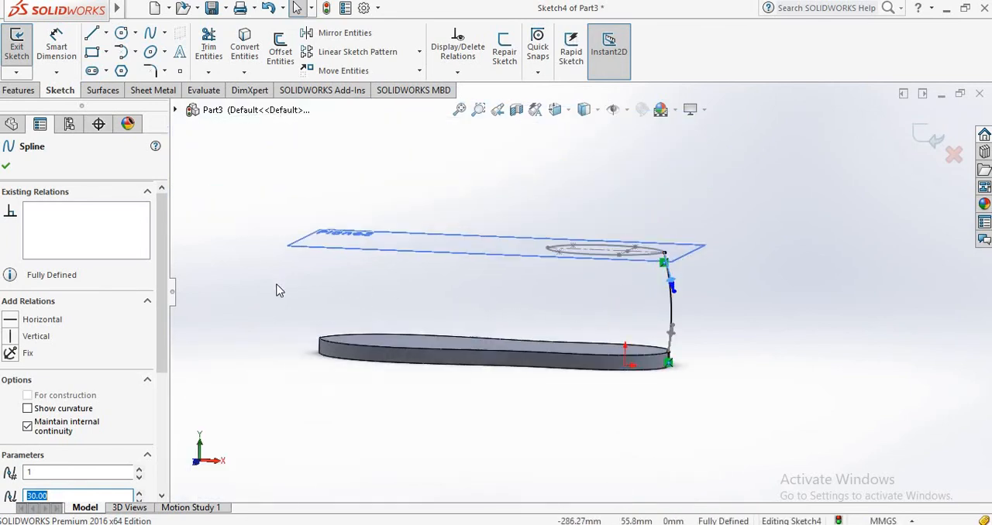
middle_click_drag(399, 271, 545, 337)
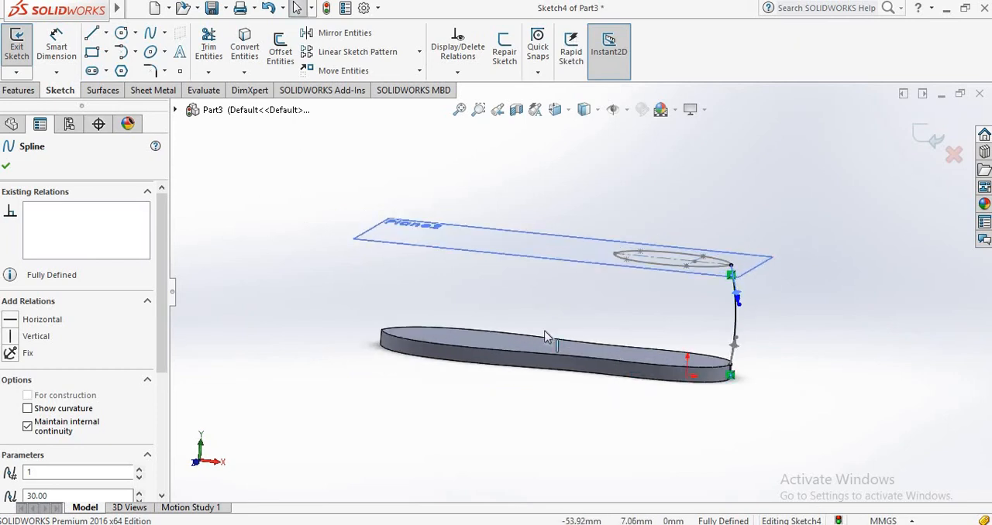
left_click(7, 170)
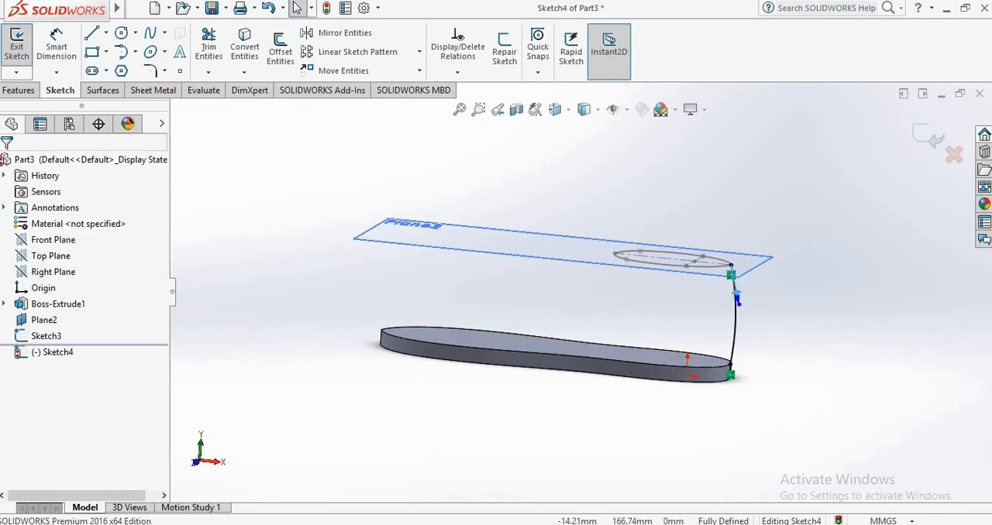
left_click(922, 146)
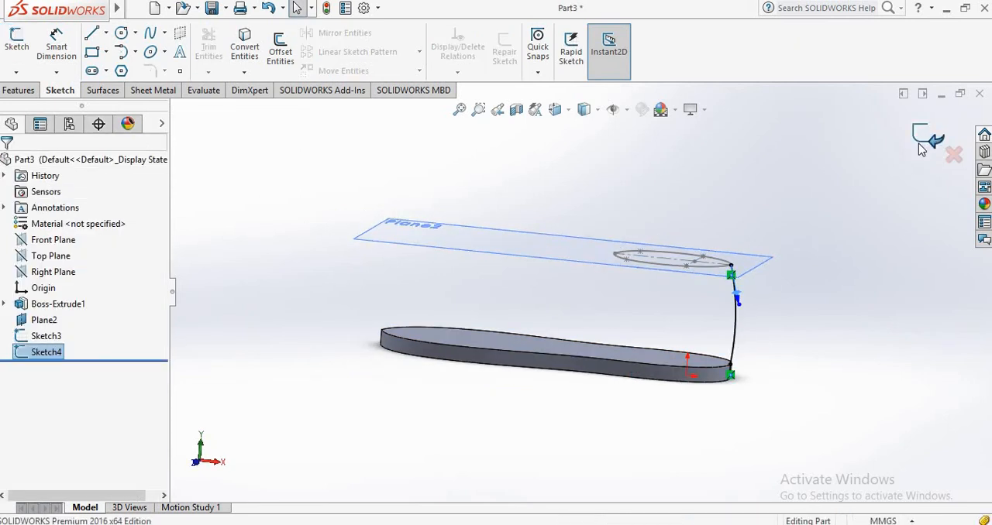
left_click(813, 235)
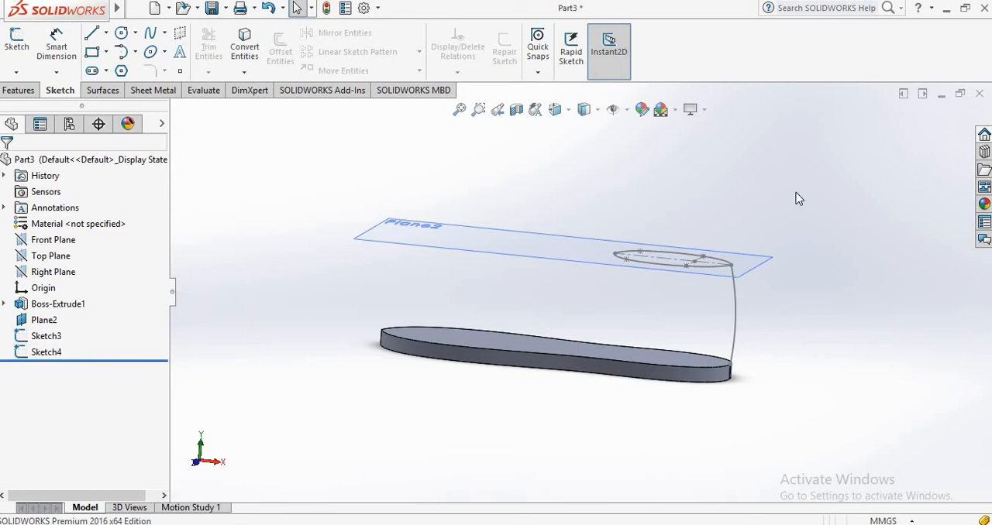
Start another sketch on the Front Plane for the toe-side guide curve.
left_click(66, 241)
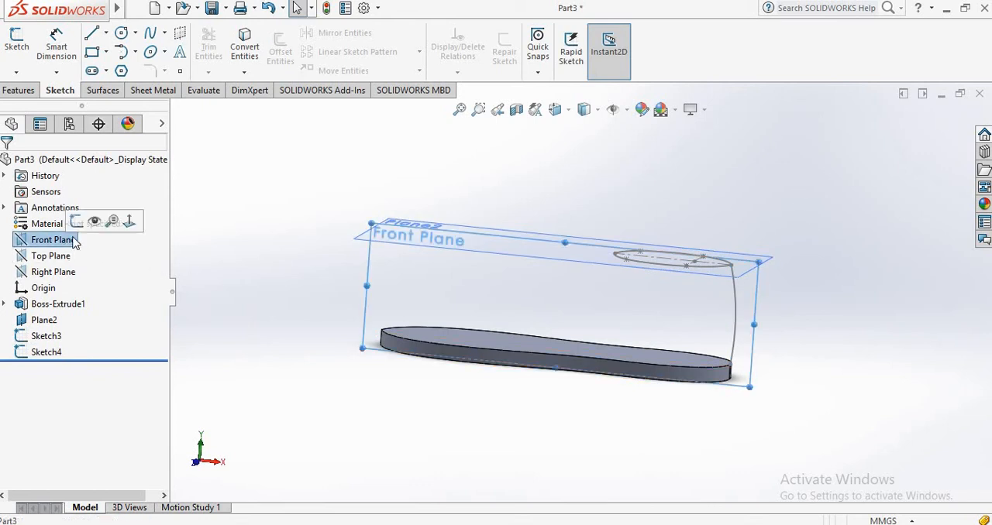
left_click(16, 42)
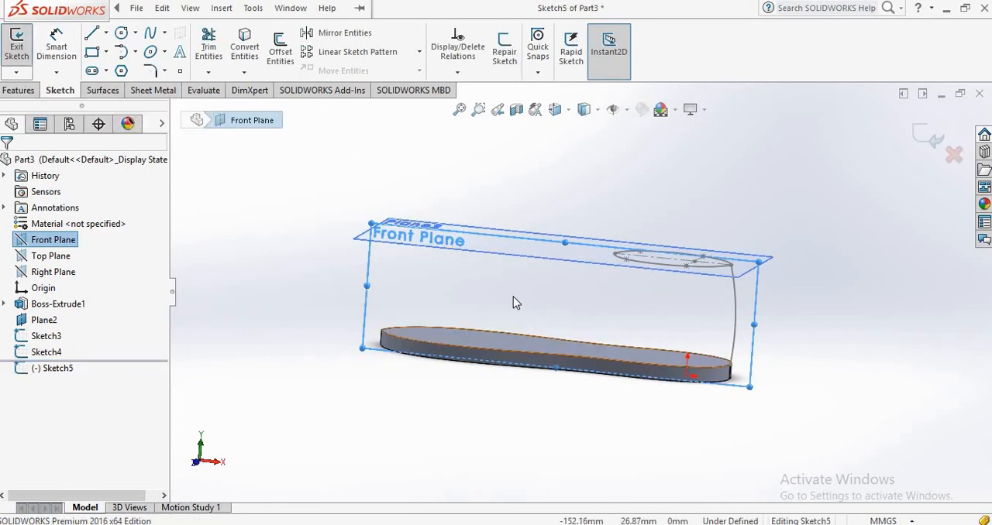
middle_click_drag(513, 301, 527, 322)
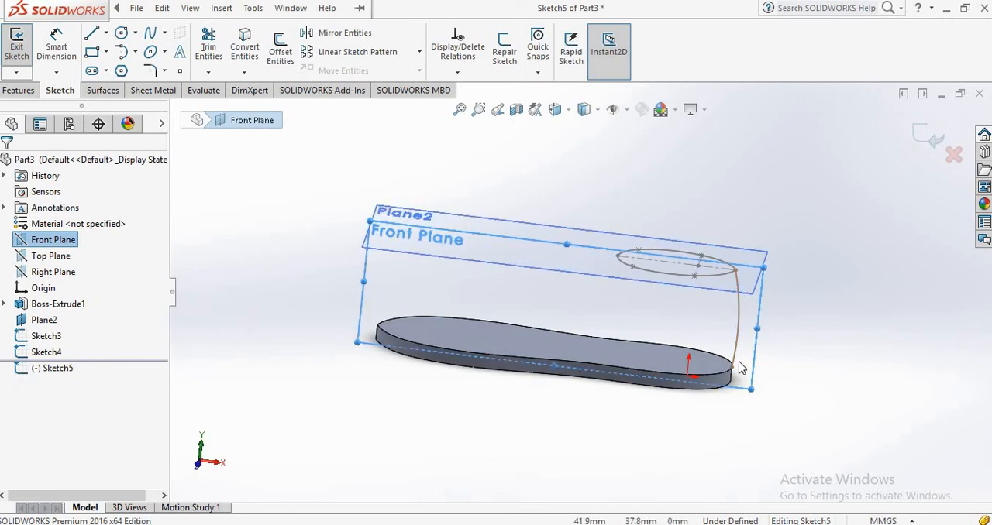
mouse_move(791, 364)
middle_mouse_down()
mouse_move(768, 310)
mouse_move(820, 318)
mouse_move(830, 344)
mouse_move(498, 272)
mouse_move(482, 248)
middle_mouse_up()
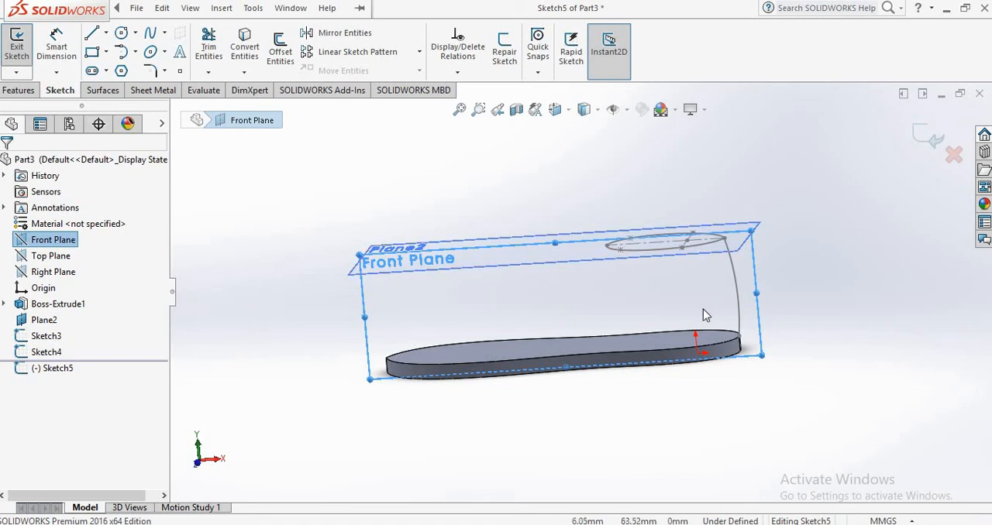
middle_click_drag(571, 246, 547, 310)
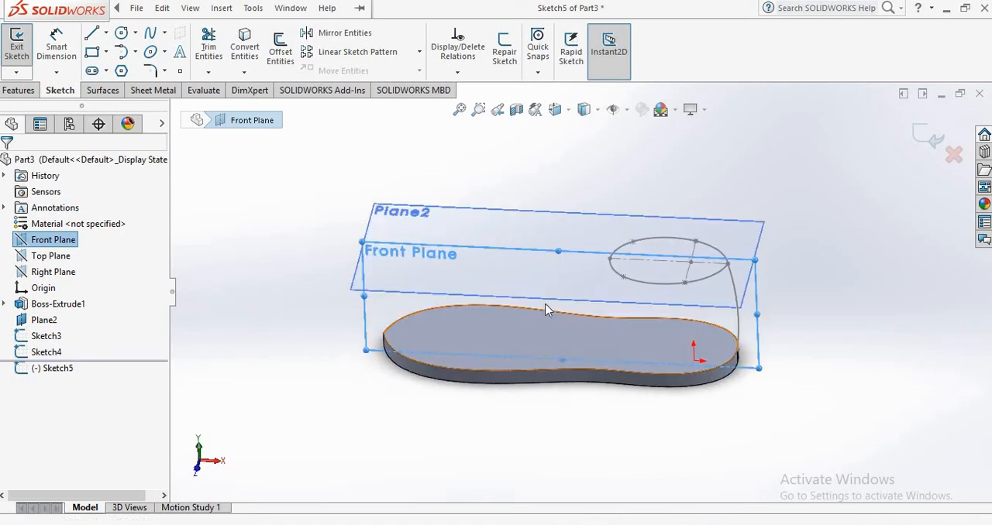
Draw a two-point spline from the toe-side end of the opening profile to the sole's upper toe tip.
left_click(150, 32)
mouse_move(837, 344)
middle_mouse_down()
mouse_move(752, 327)
mouse_move(622, 269)
middle_mouse_up()
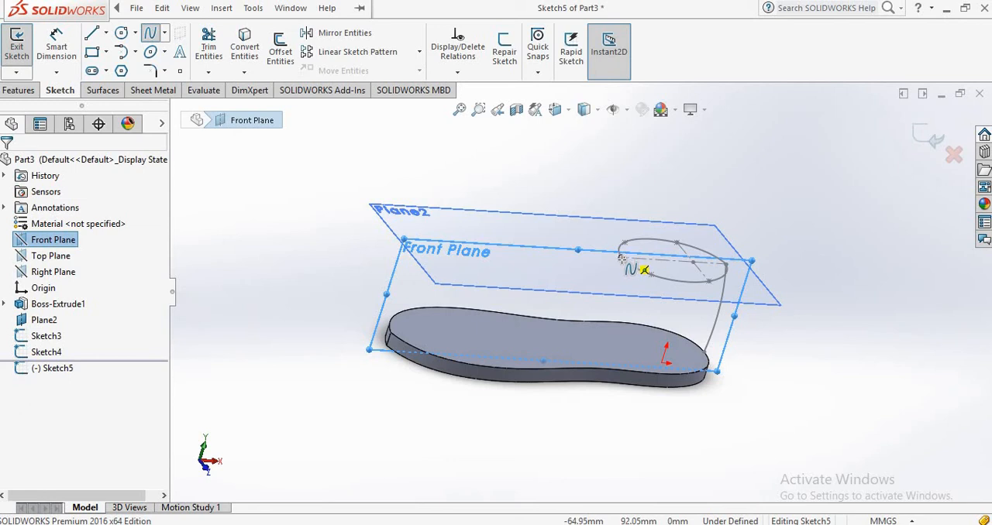
left_click(621, 258)
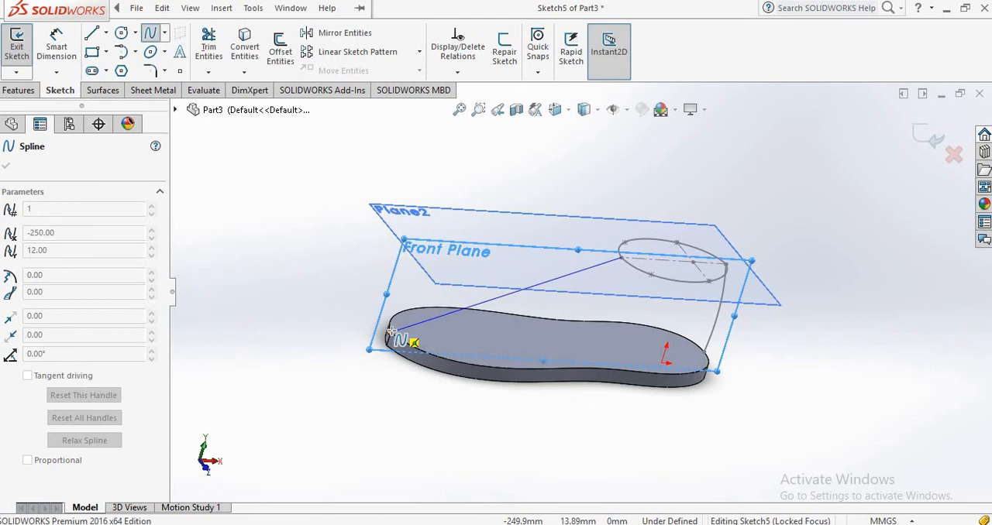
left_click(391, 332)
middle_click_drag(434, 346, 383, 347)
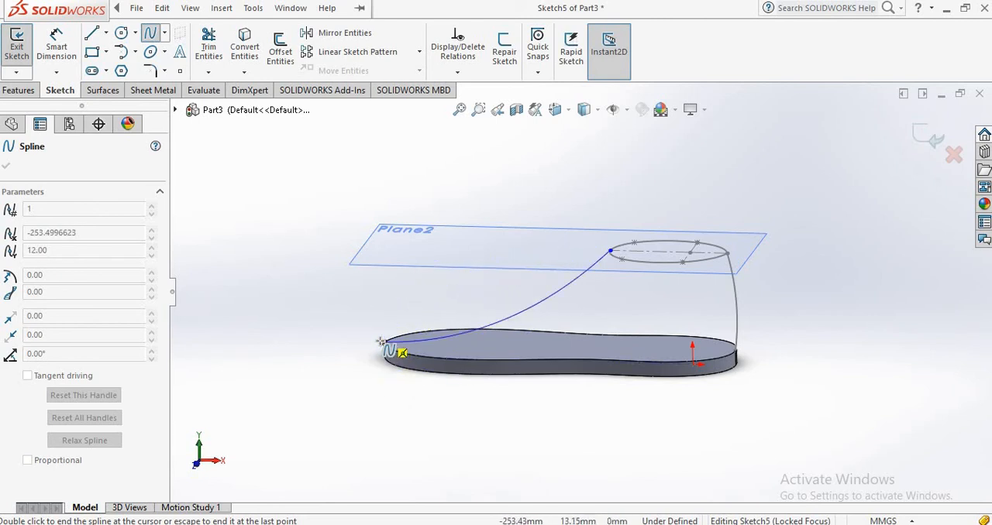
left_click(383, 341)
right_click(389, 353)
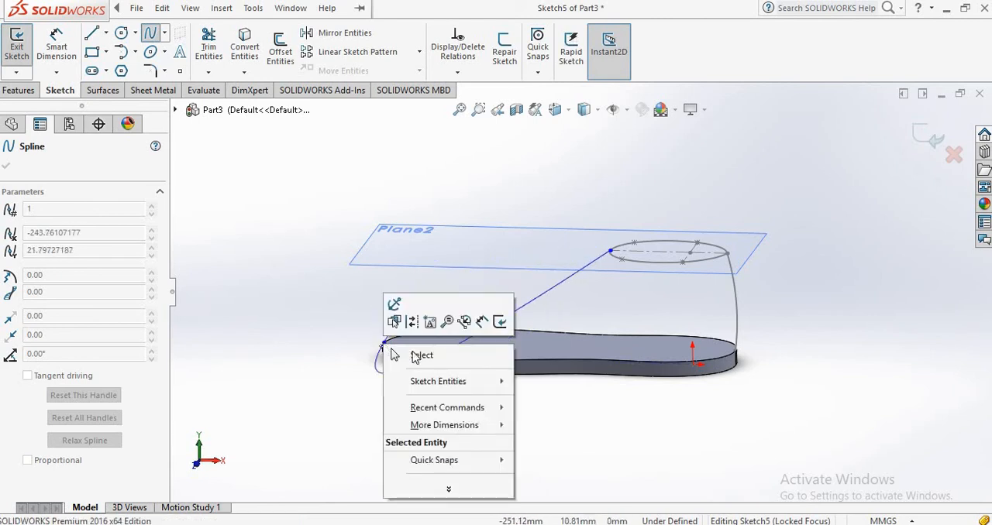
left_click(415, 356)
Make the toe spline's tangent handle at the sole vertical and shorten it to form a lower, rounded toe curve.
middle_click_drag(527, 324, 498, 301)
scroll(496, 301, "down", 2)
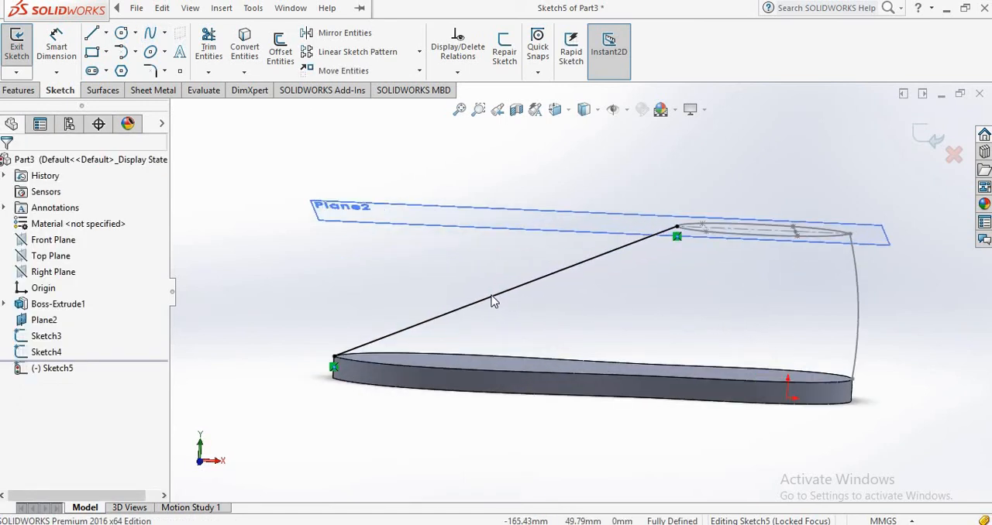
left_click(490, 296)
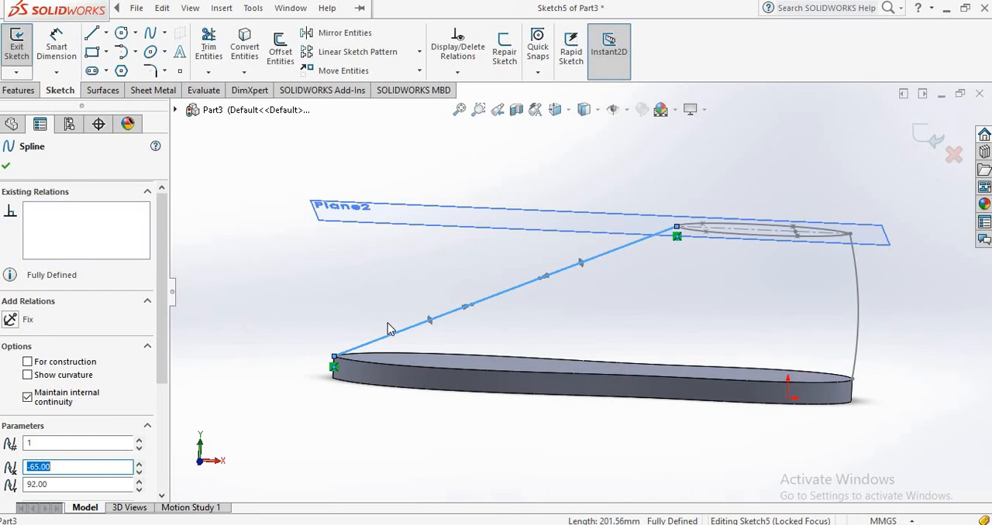
left_click(327, 9)
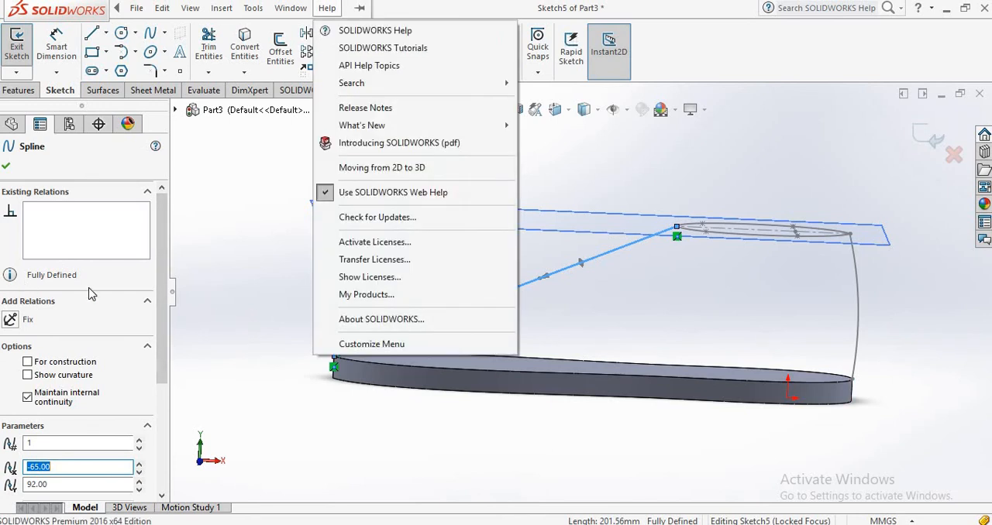
left_click(303, 288)
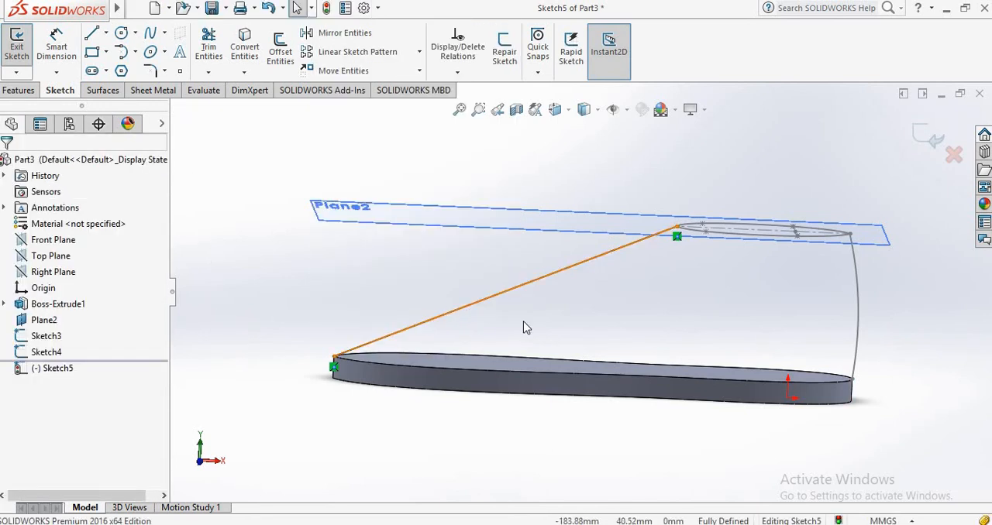
left_click(456, 311)
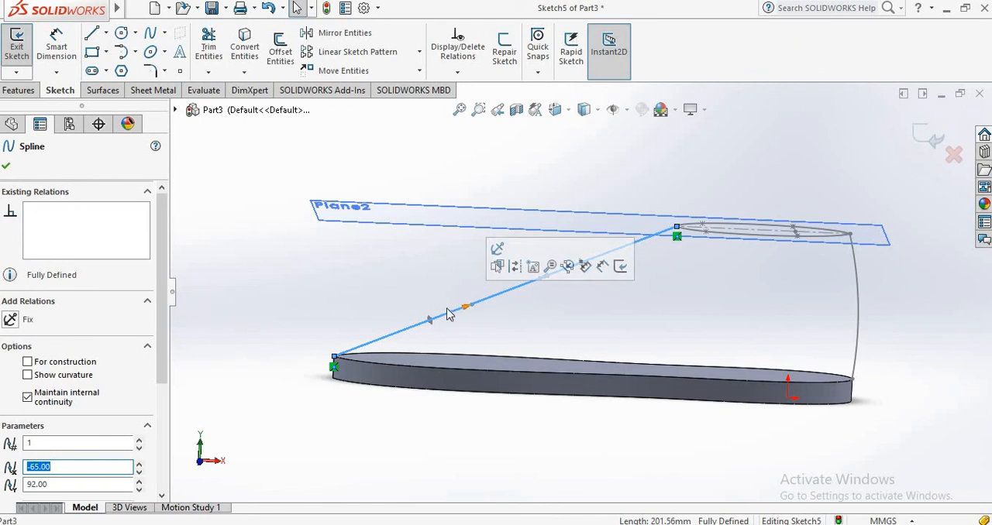
left_click(430, 321)
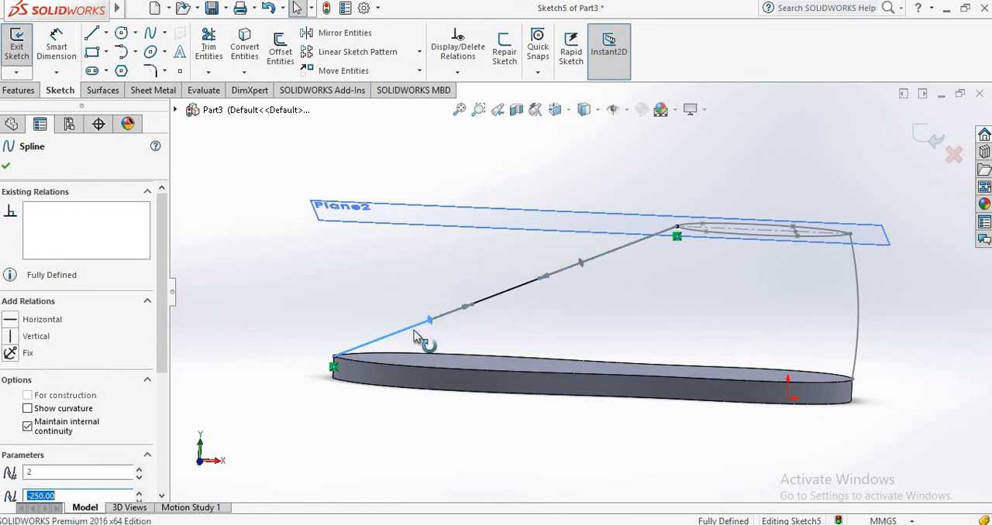
left_click(11, 337)
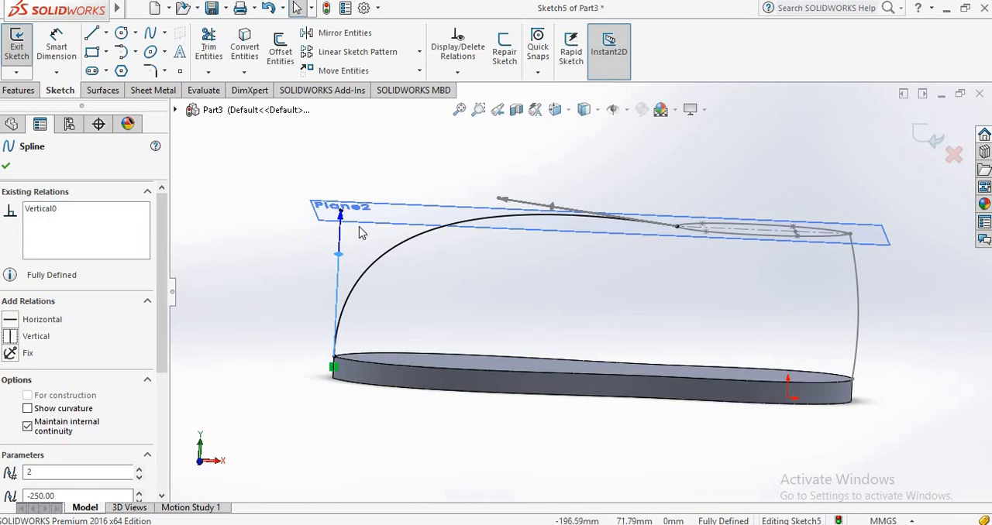
left_click_drag(340, 215, 338, 314)
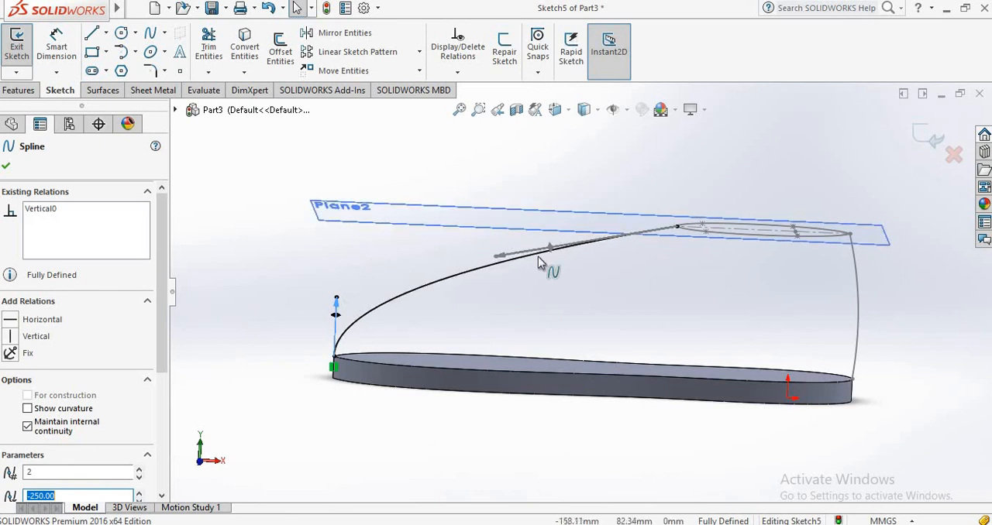
Reshape the toe spline into an S-curve by pulling its opening-end tangent down and lengthening its near-vertical sole-end tangent, and exit the sketch.
left_click_drag(547, 247, 596, 321)
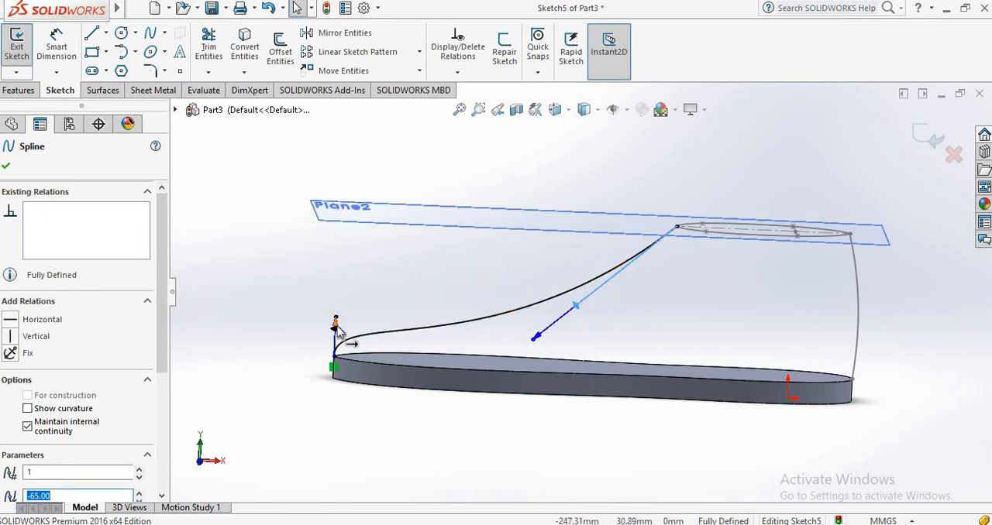
left_click_drag(339, 329, 344, 274)
left_click_drag(579, 307, 588, 309)
left_click_drag(341, 274, 340, 268)
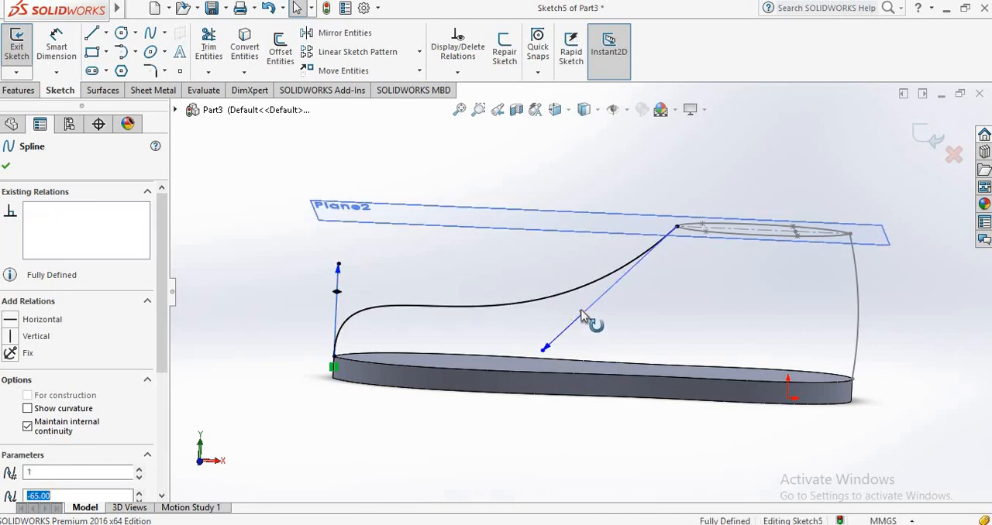
left_click_drag(582, 316, 578, 305)
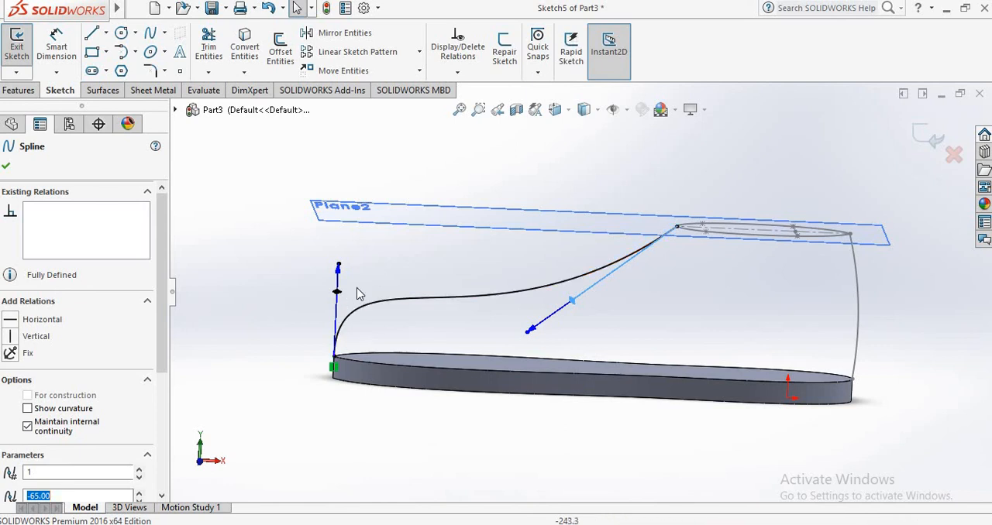
middle_click_drag(815, 301, 697, 274)
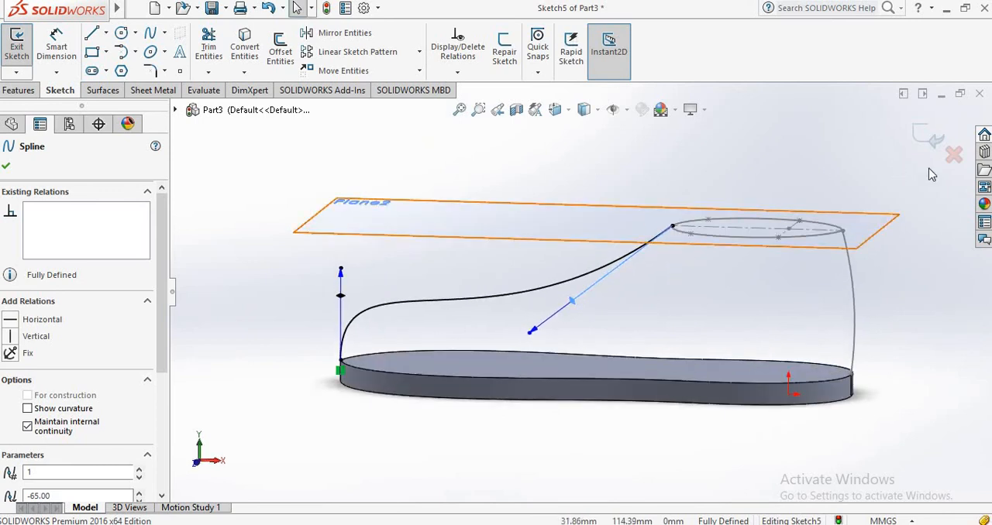
left_click(913, 137)
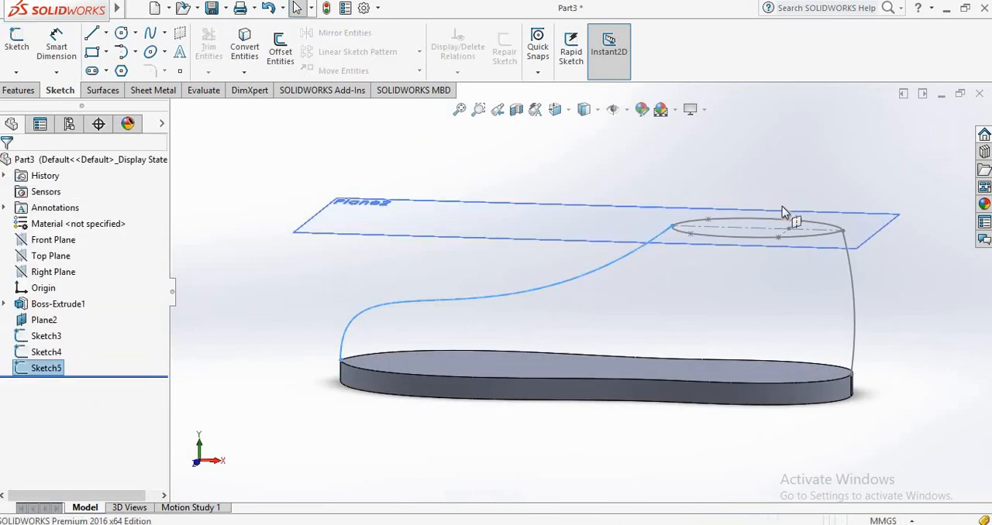
left_click(695, 174)
mouse_move(709, 348)
middle_mouse_down()
mouse_move(708, 380)
mouse_move(744, 354)
mouse_move(723, 365)
mouse_move(699, 341)
mouse_move(700, 306)
mouse_move(726, 310)
mouse_move(735, 369)
mouse_move(715, 370)
mouse_move(715, 336)
mouse_move(472, 399)
mouse_move(640, 397)
mouse_move(731, 412)
mouse_move(719, 426)
mouse_move(717, 413)
middle_mouse_up()
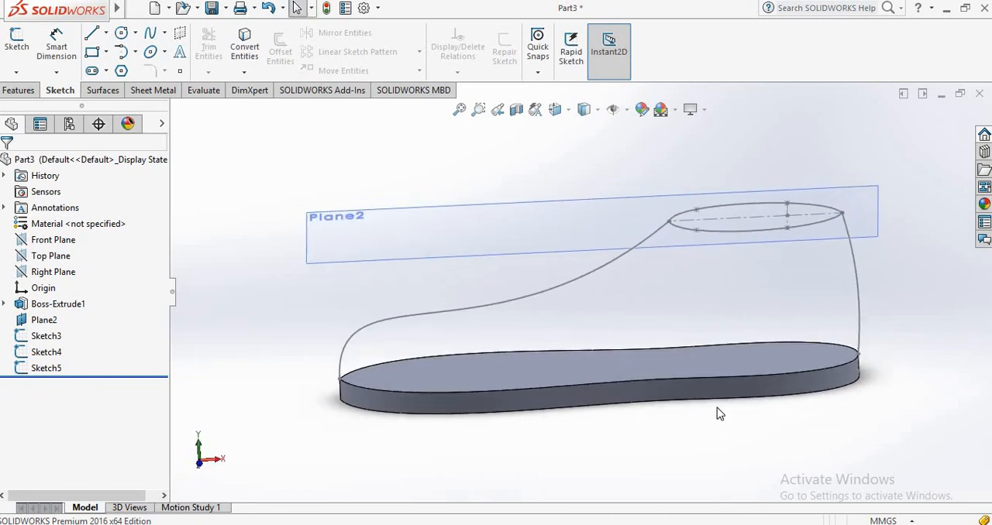